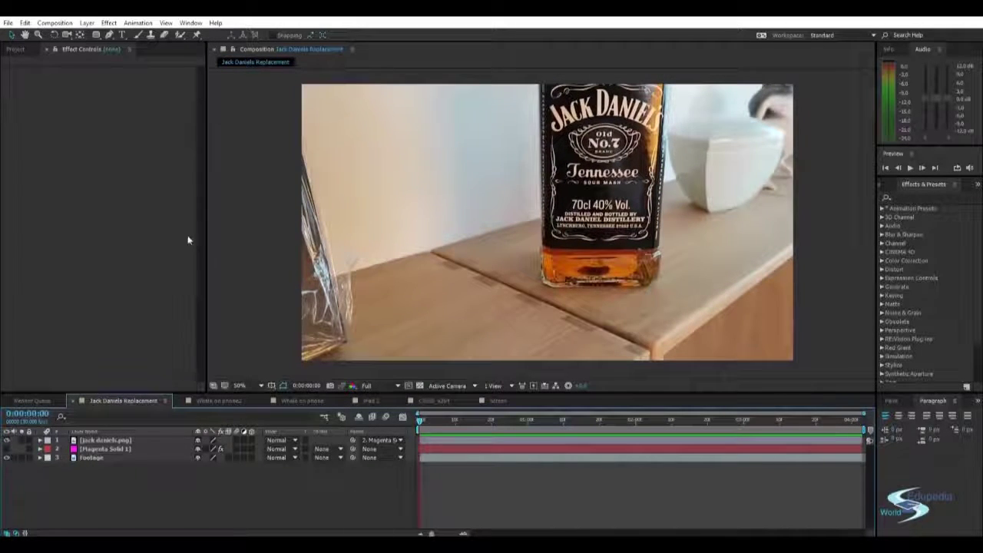
Step: Look through the MP4 and C0002 to C0005 MOV clips in the project to examine the available footage
left_click(16, 48)
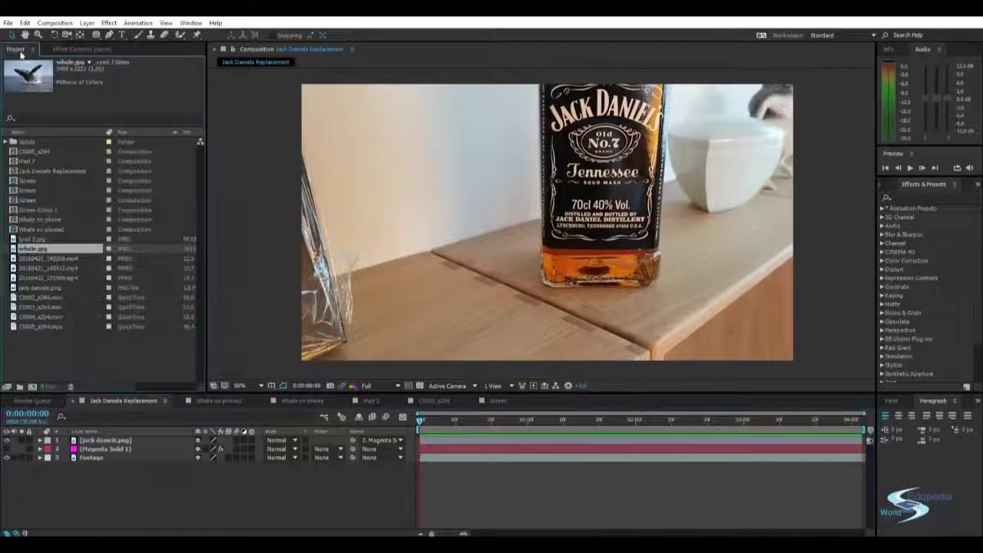
left_click(46, 258)
left_click(48, 268)
left_click(44, 307)
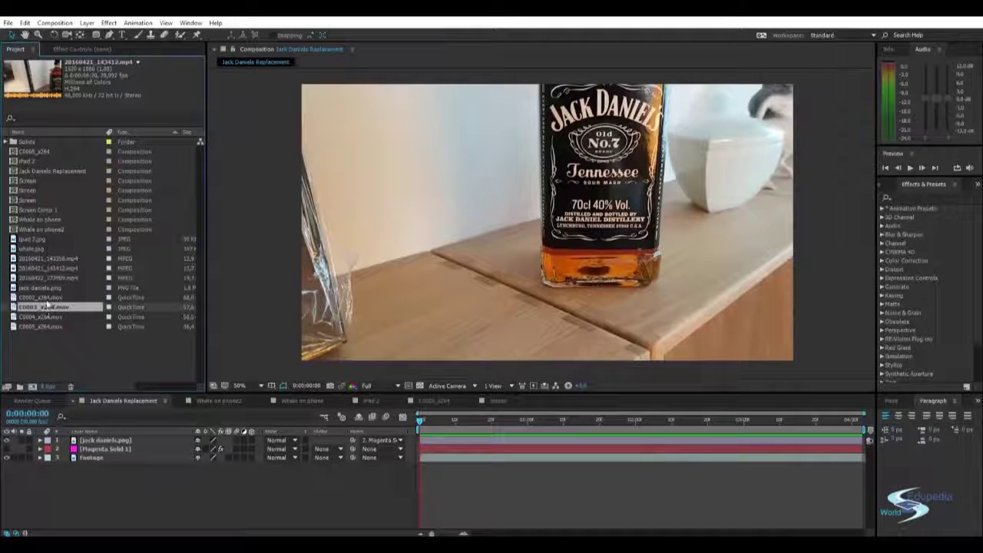
left_click(46, 298)
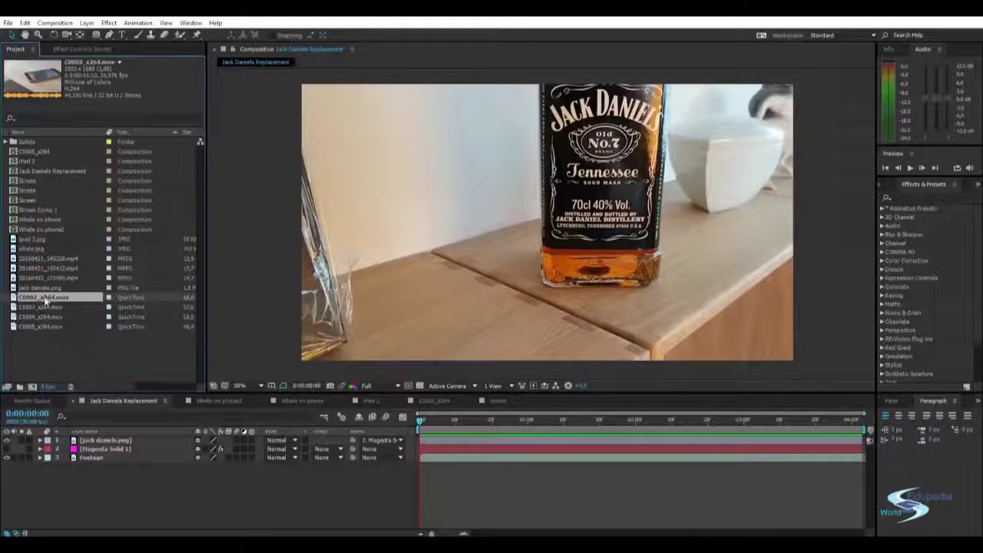
left_click(40, 318)
left_click(38, 327)
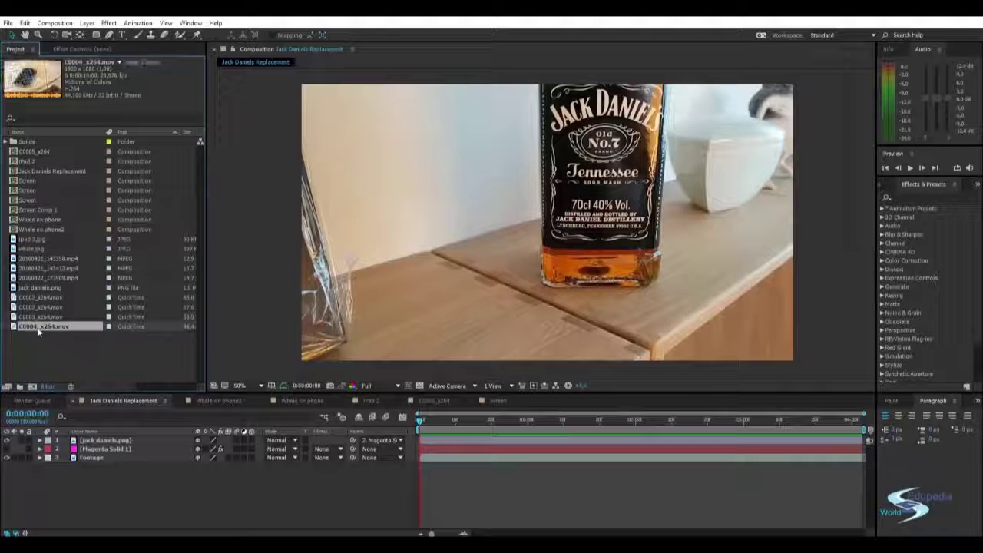
left_click(33, 239)
left_click(32, 259)
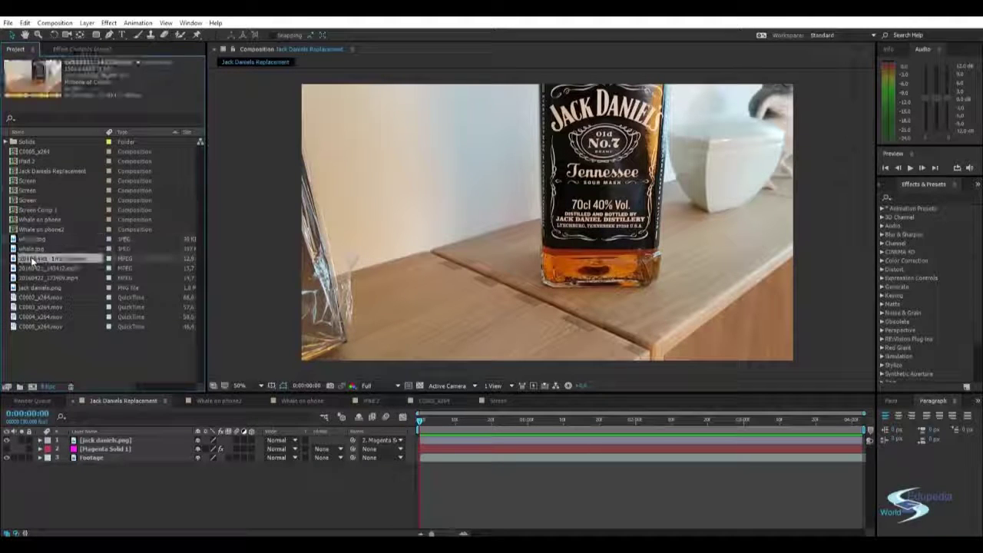
left_click(34, 268)
Step: Create a composition from 20160421_143358.mp4 and rename its layer Footage
left_click(36, 259)
left_click_drag(36, 261, 32, 388)
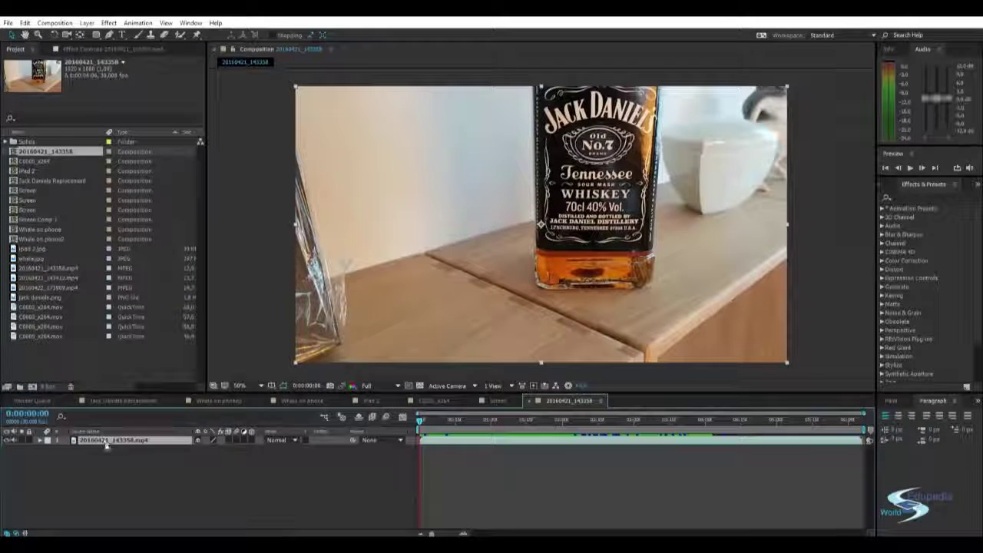
key("Return")
type("Bottle")
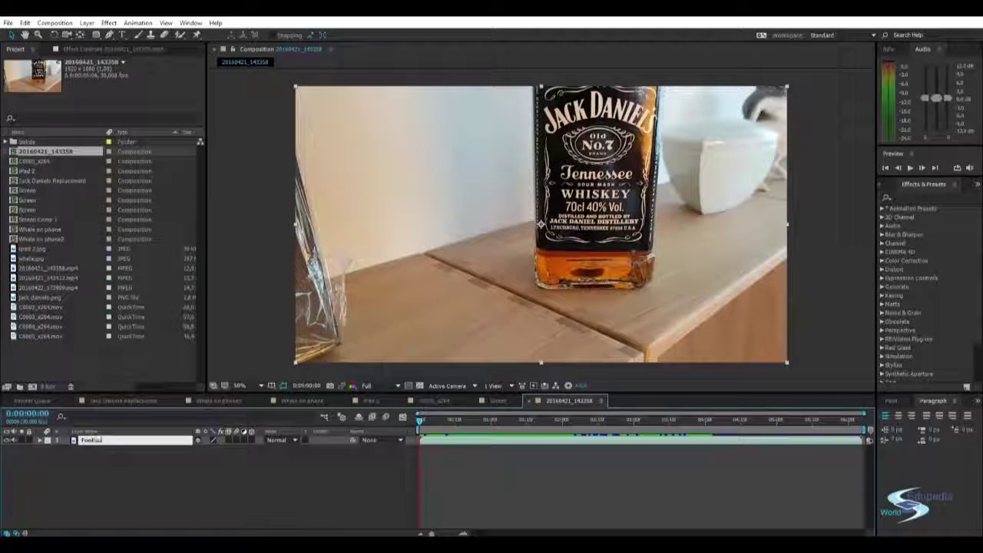
left_click(124, 493)
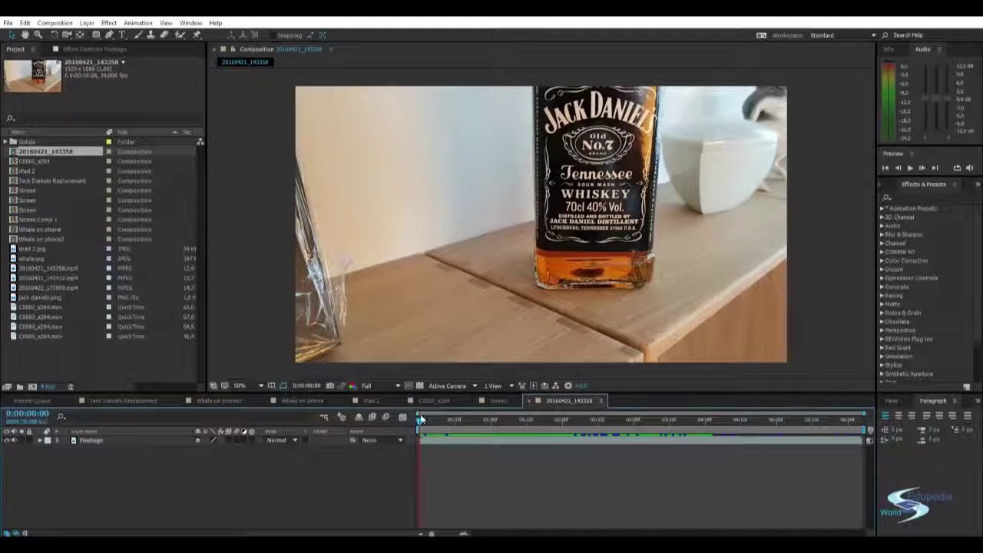
Step: Preview the bottle shot, end the work area at about 0:00:02:19 and trim the composition to it
key("space")
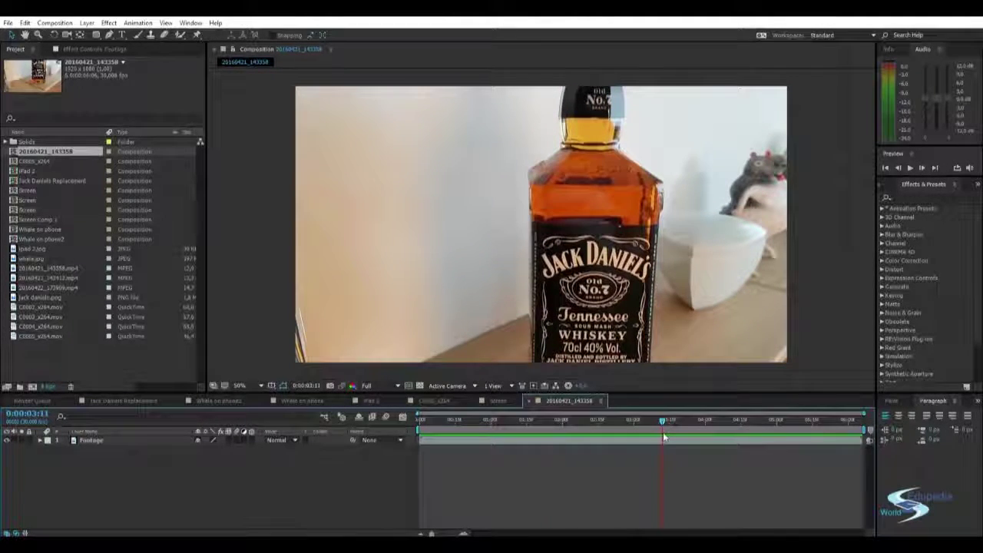
left_click_drag(663, 433, 612, 427)
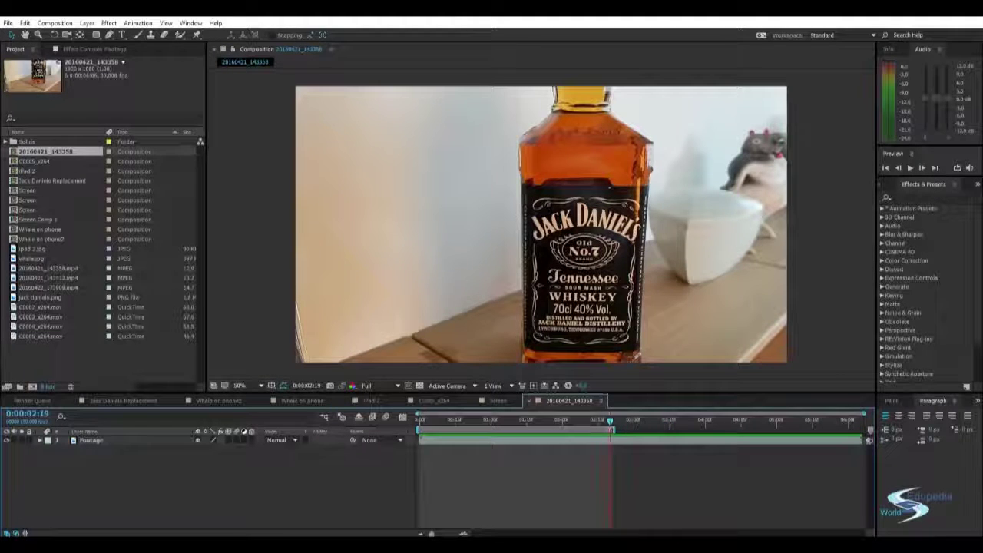
right_click(606, 430)
left_click(636, 443)
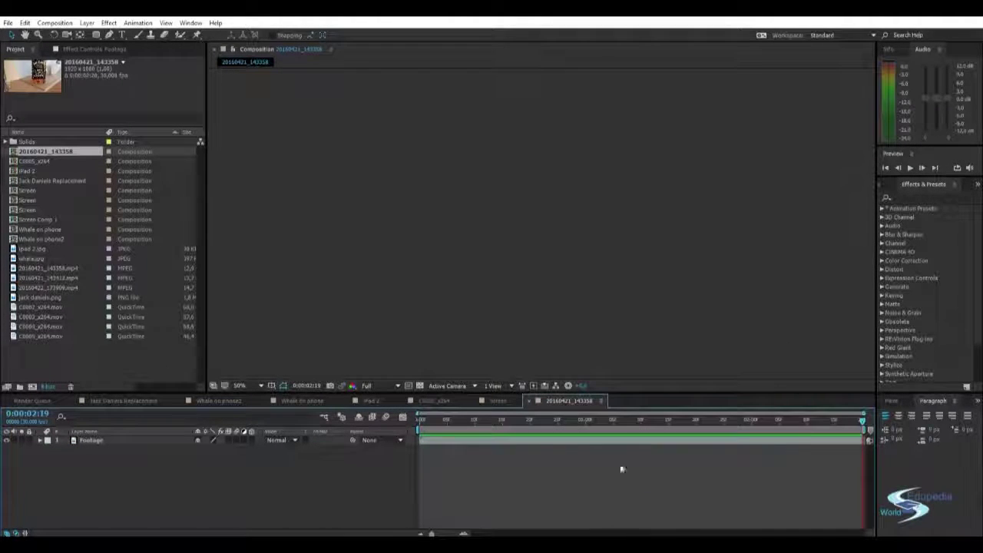
Step: Play the trimmed composition from the start to check the camera movement around the bottle
key("space")
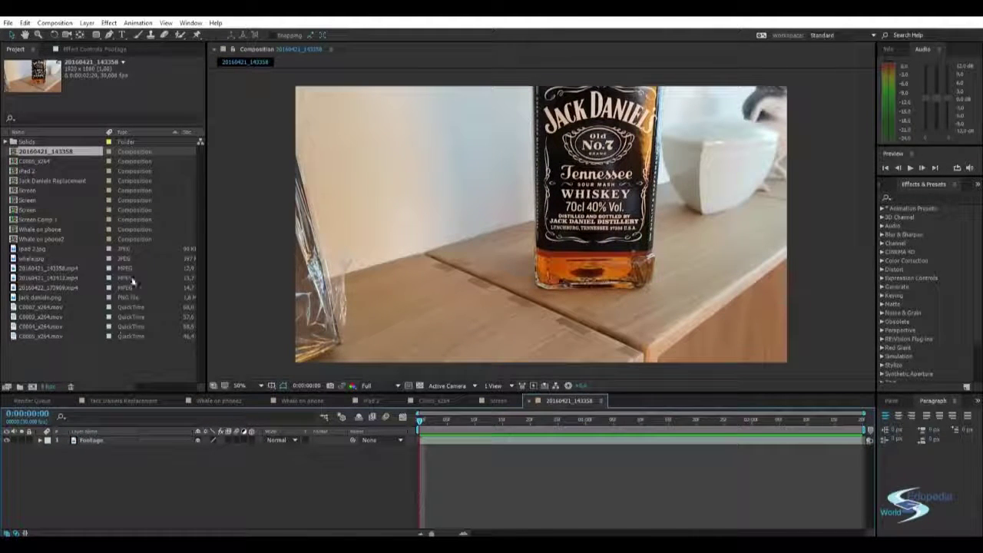
left_click(46, 268)
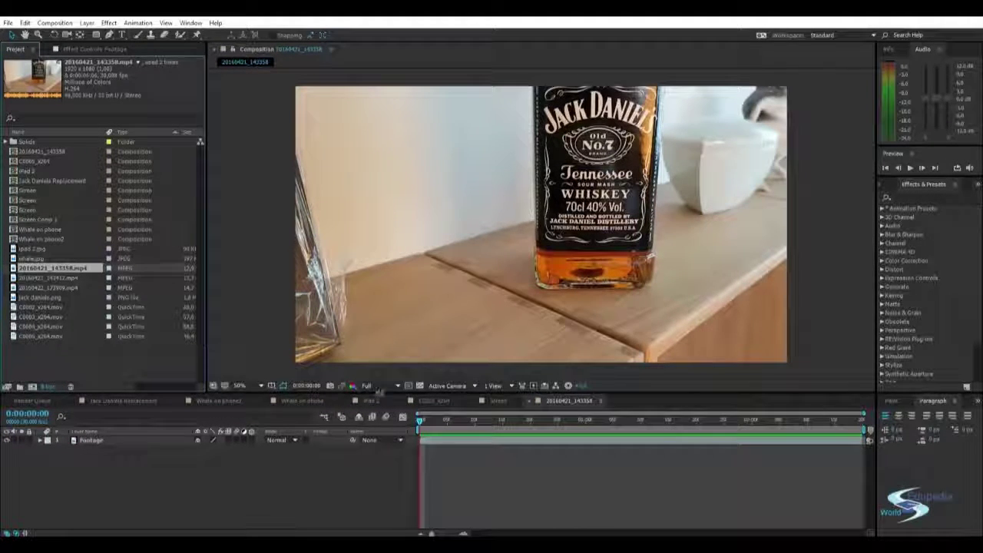
mouse_move(418, 425)
left_mouse_down()
mouse_move(868, 423)
mouse_move(421, 422)
left_mouse_up()
key("space")
key("space")
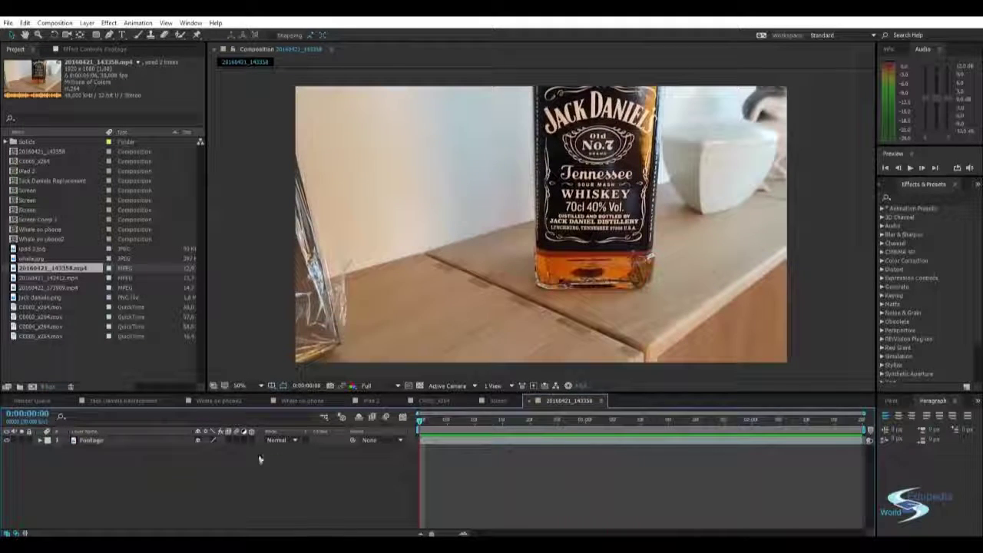
Step: Send the Footage layer to mocha AE for tracking and name the new project Jack Daniels Track
left_click(99, 441)
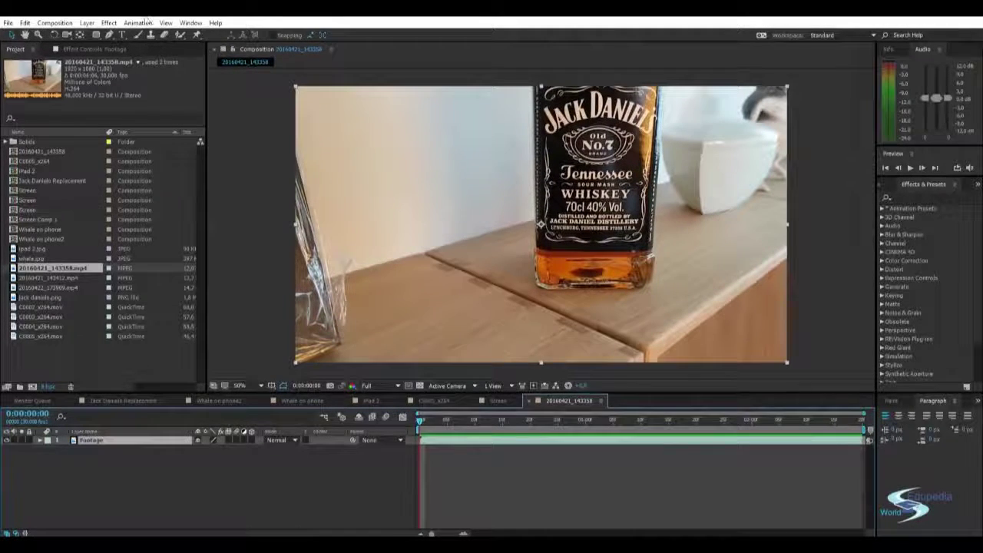
left_click(138, 23)
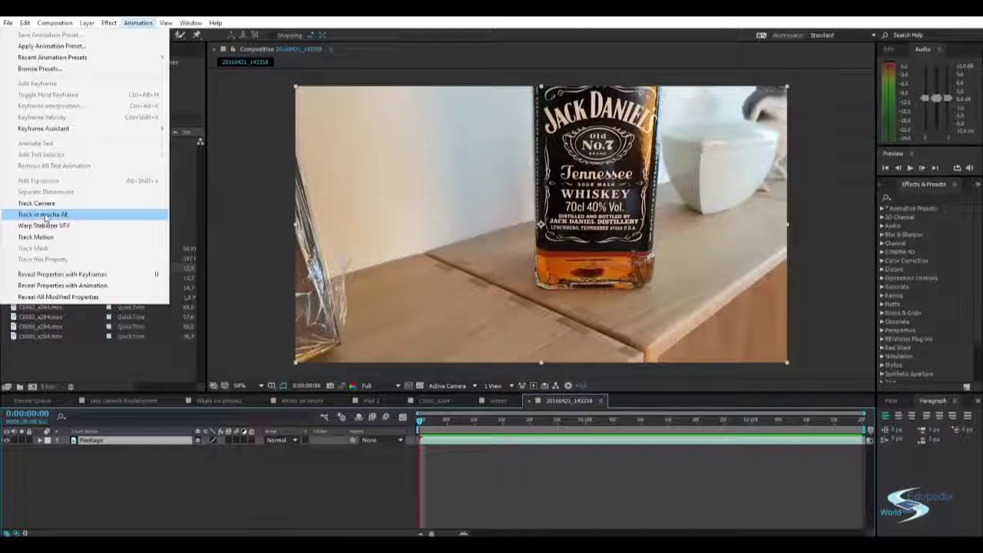
left_click(45, 218)
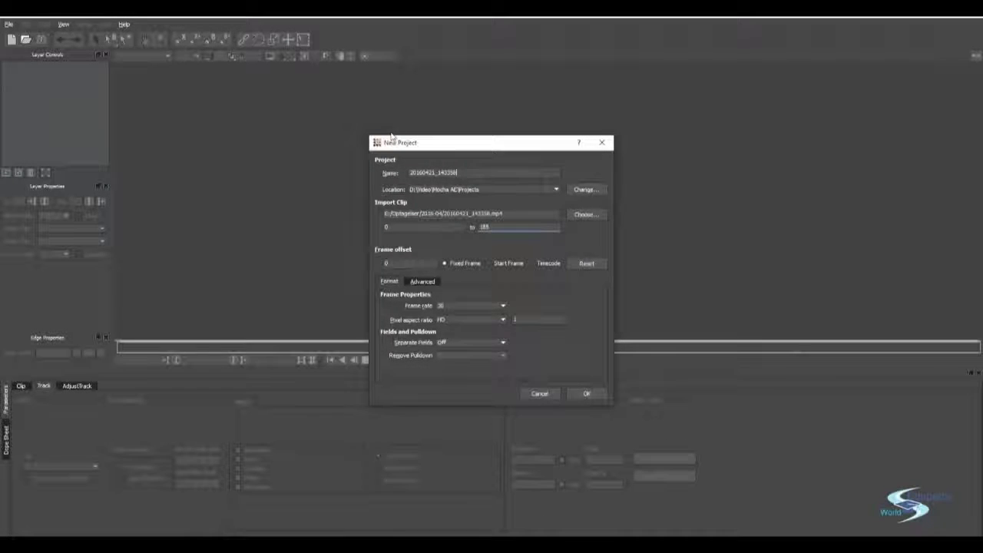
type("jack Daniels")
left_click(581, 215)
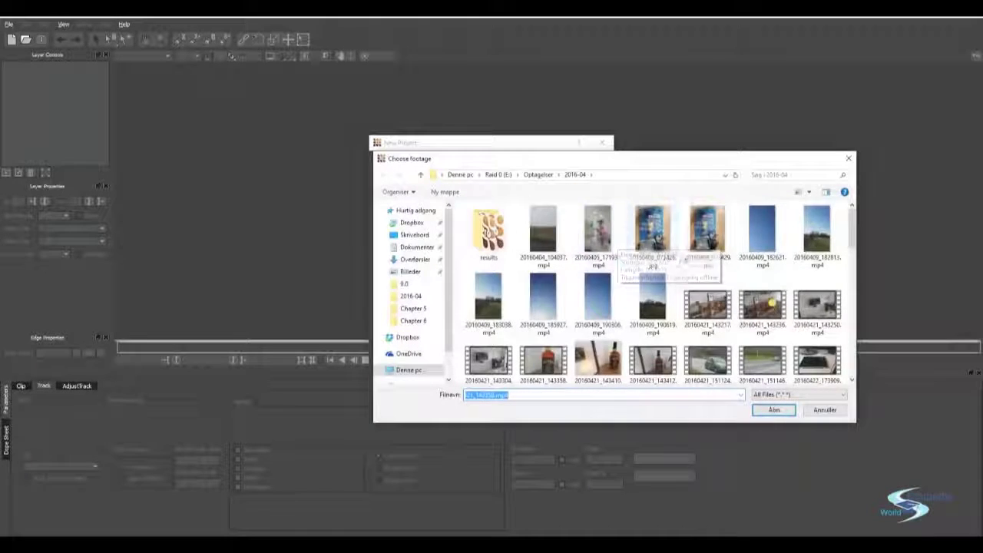
scroll(653, 307, "down", 1)
left_click(653, 314)
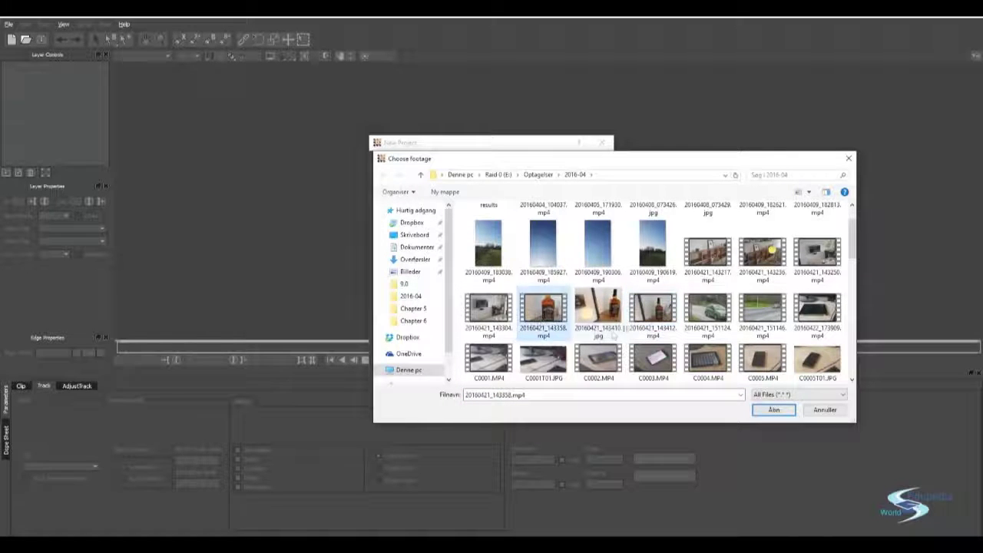
left_click(826, 409)
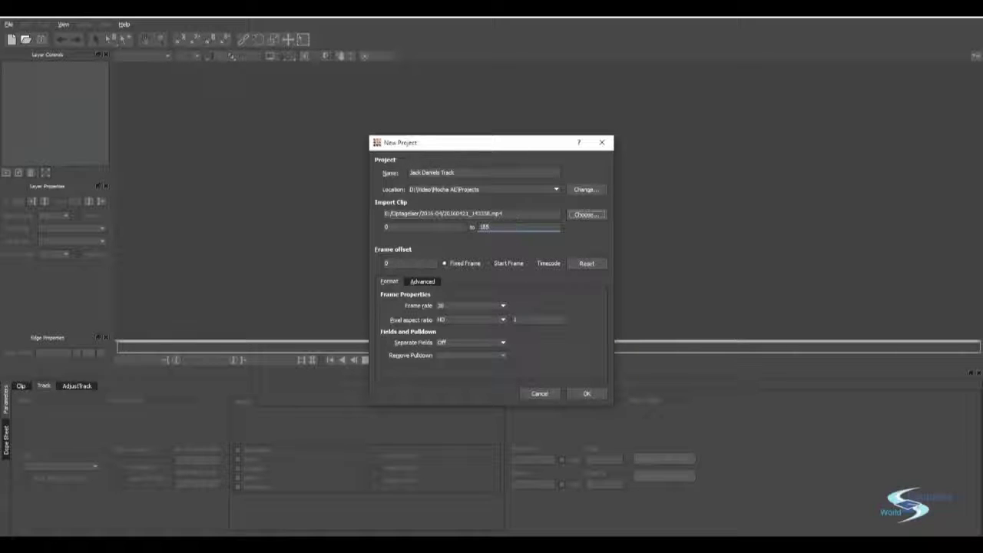
Step: Create the tracking project and scrub through the early part of the bottle clip, finishing on frame 0
left_click(587, 394)
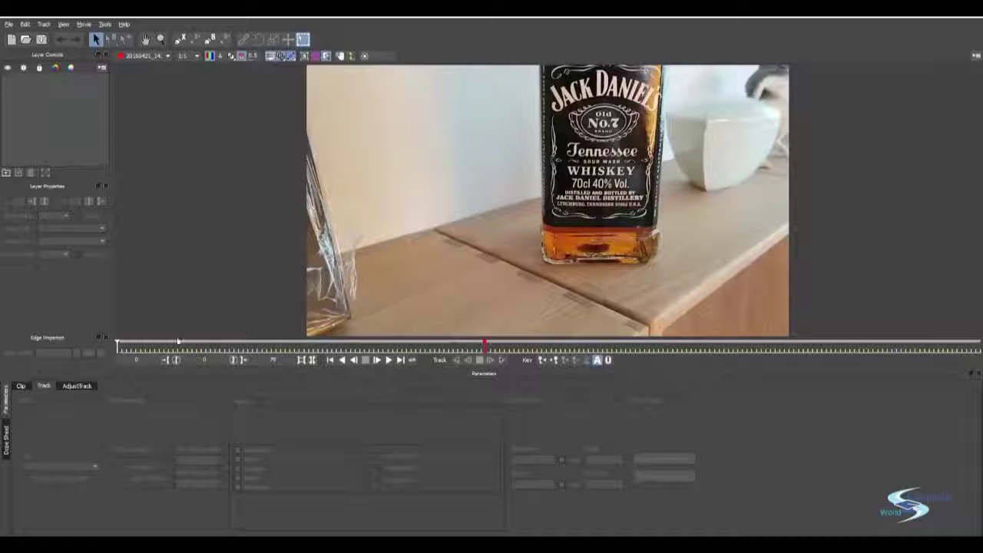
left_click_drag(117, 346, 265, 345)
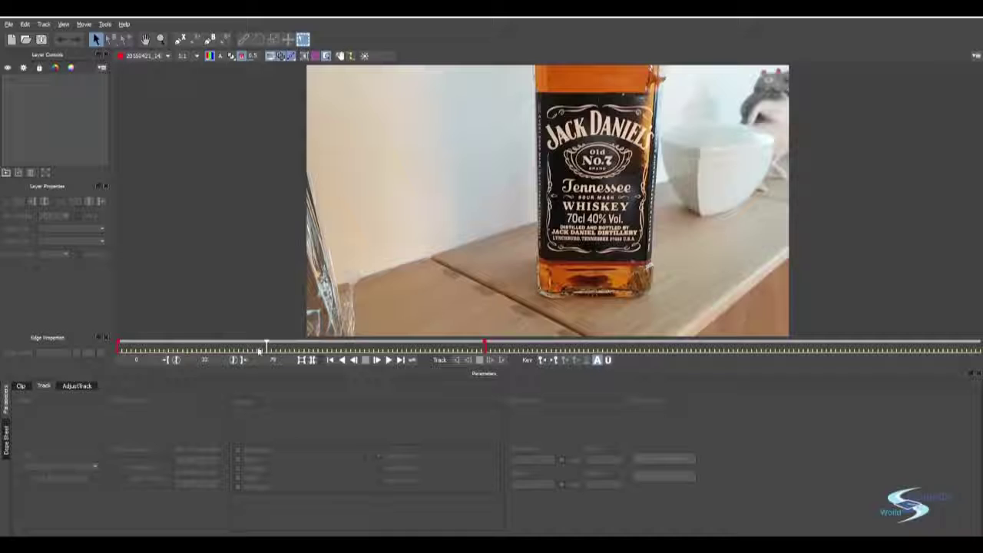
left_click_drag(266, 346, 167, 348)
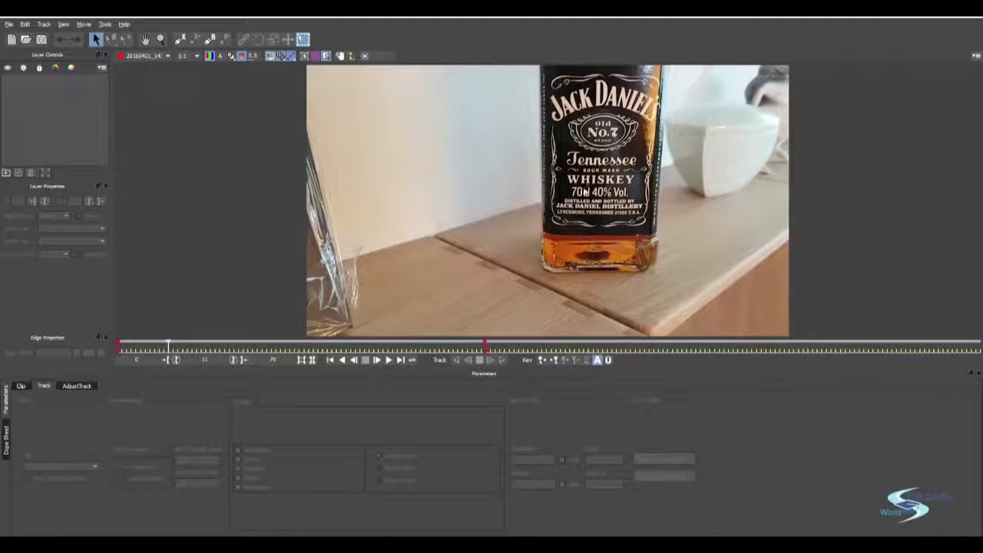
left_click_drag(167, 347, 123, 348)
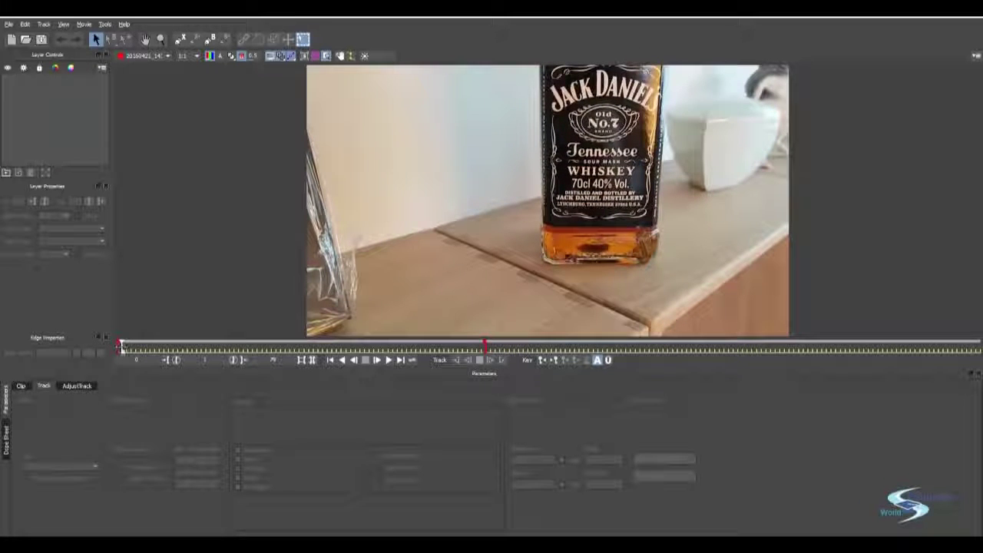
left_click_drag(121, 347, 100, 352)
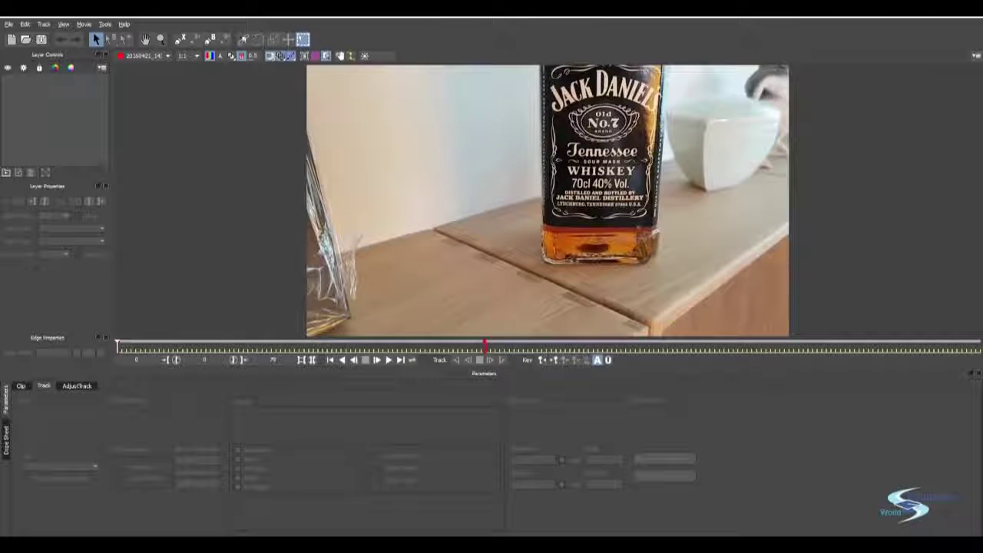
Step: Draw a rectangular X-spline around the Tennessee Whiskey text on the bottle label
left_click(180, 40)
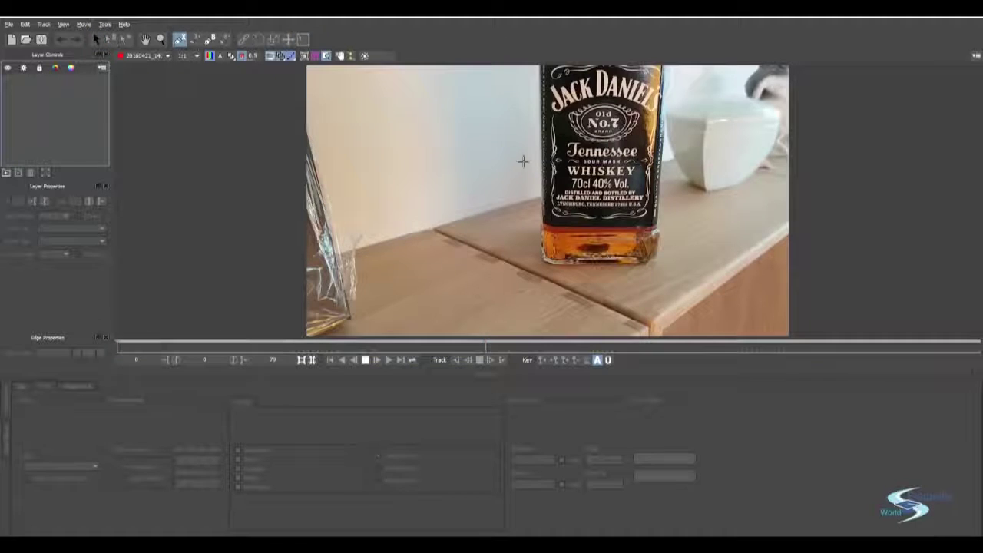
scroll(547, 199, "up", 3)
key("x")
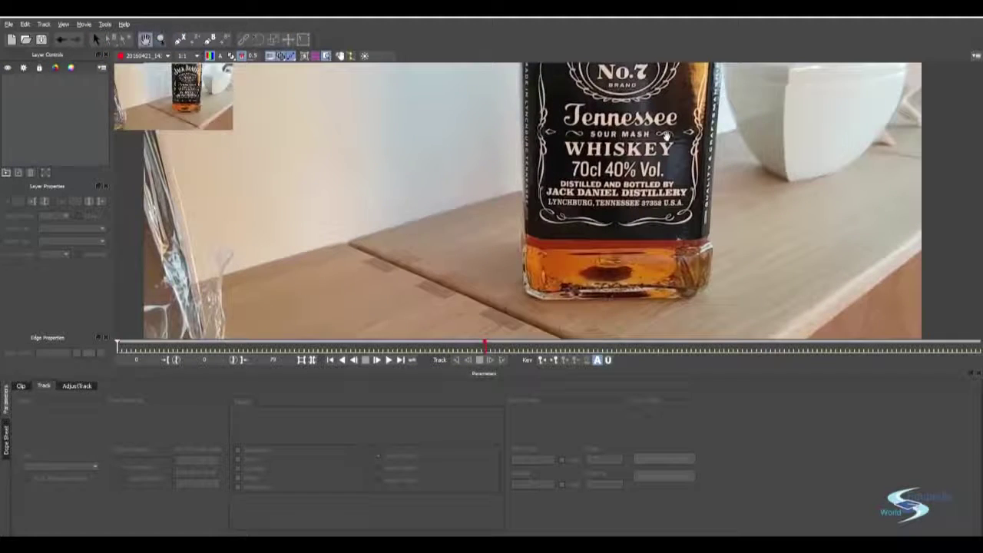
scroll(547, 200, "up", 2)
left_click_drag(537, 200, 548, 180)
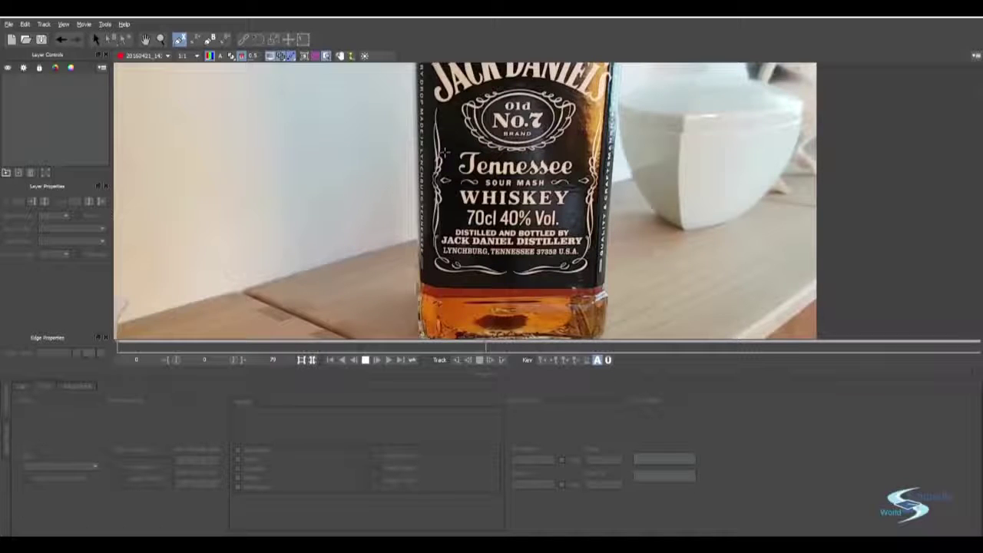
left_click(444, 152)
left_click(584, 235)
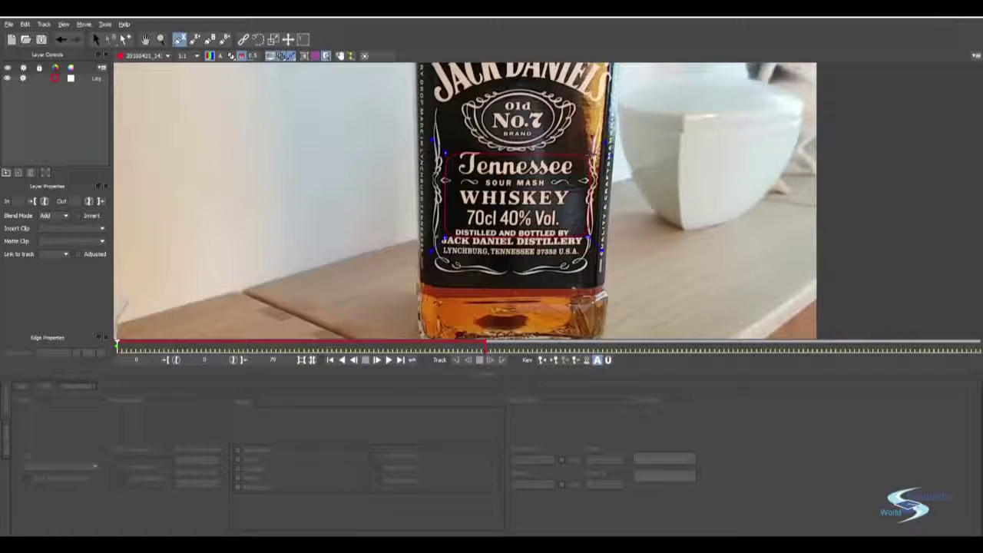
Step: Extend the spline's corner points up to the No.7 emblem and down to the Lynchburg line, and set Min % Pixels Used to 90
left_click(105, 33)
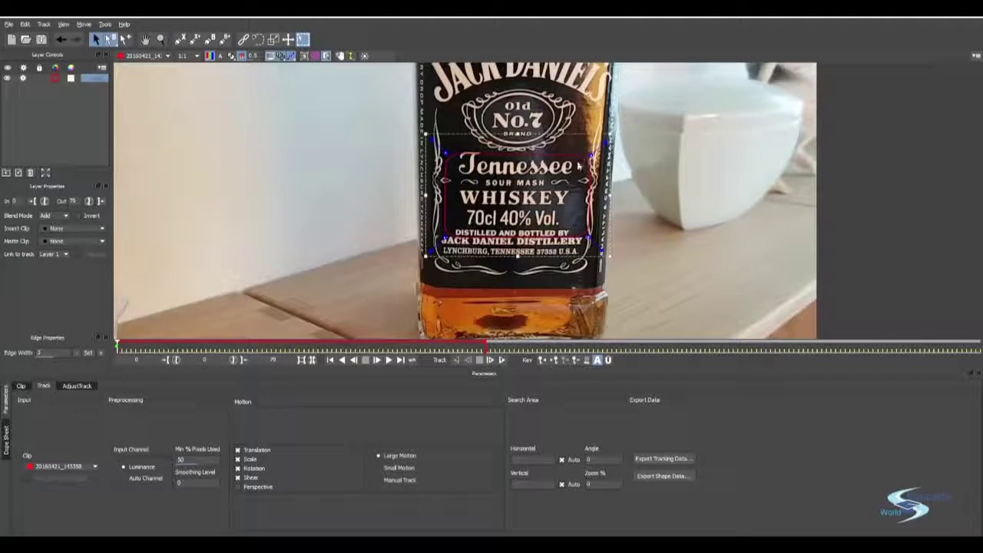
mouse_move(441, 130)
left_mouse_down()
mouse_move(446, 150)
mouse_move(448, 134)
left_mouse_up()
left_click_drag(445, 238, 445, 251)
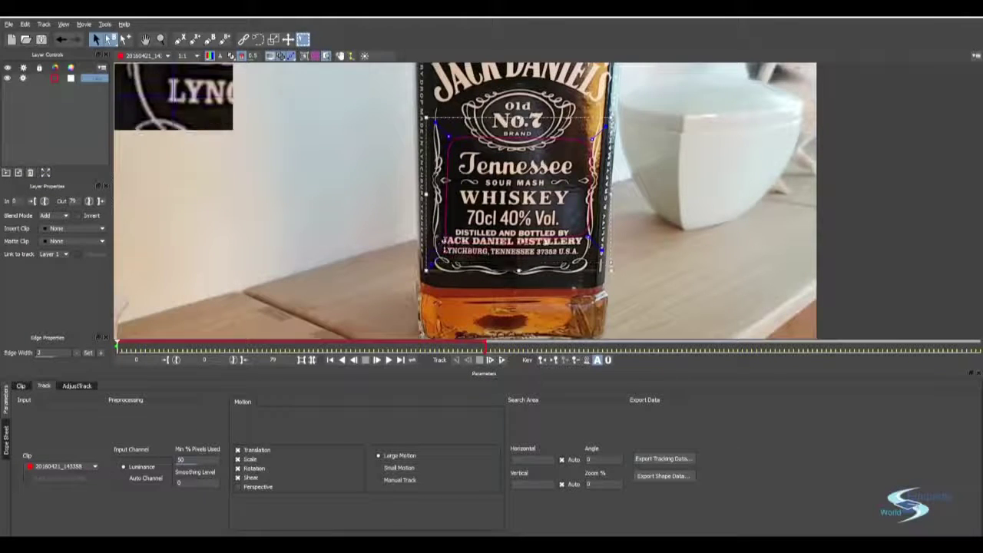
left_click_drag(588, 238, 585, 250)
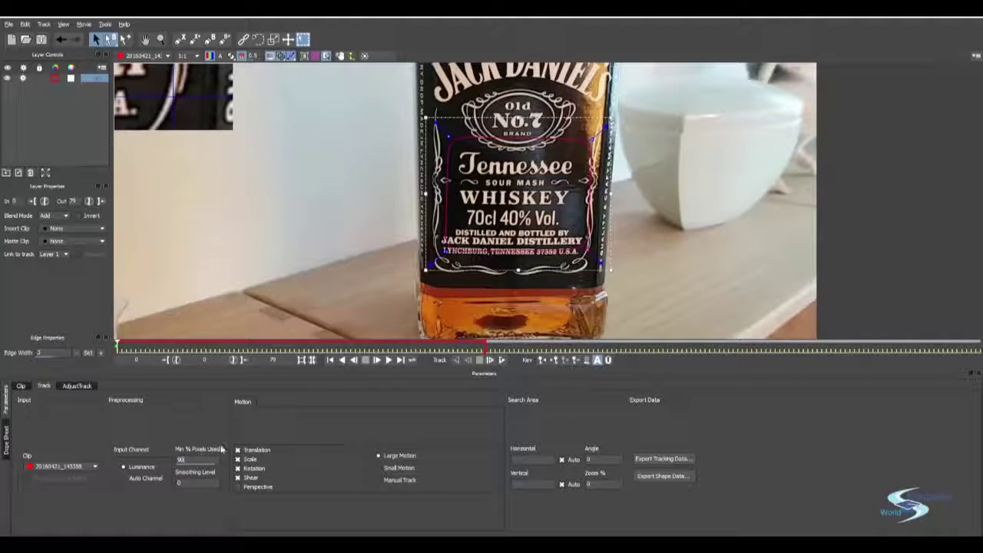
Step: Display the planar grid over the spline on the bottle label
key("x")
left_click_drag(492, 220, 509, 213)
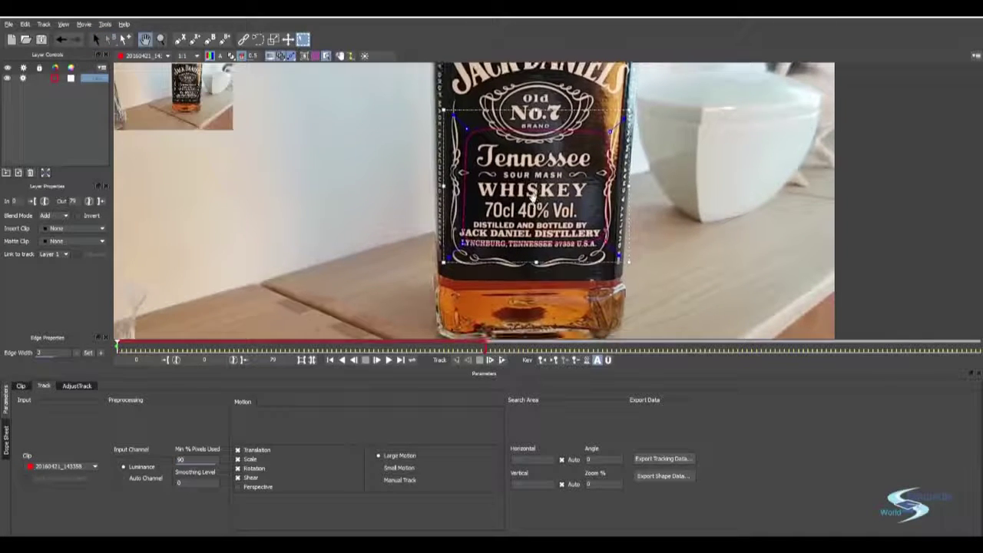
left_click(315, 59)
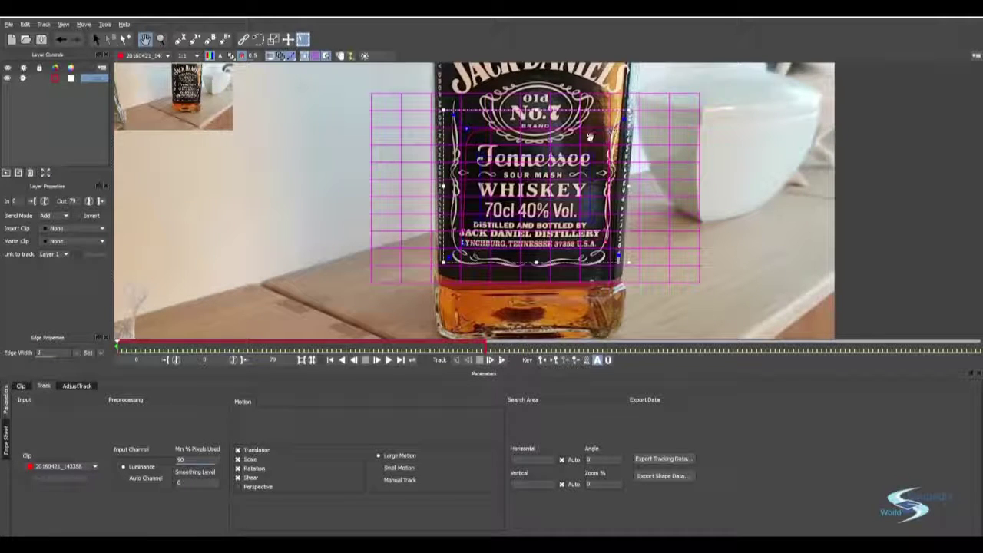
left_click_drag(477, 156, 509, 178)
key("q")
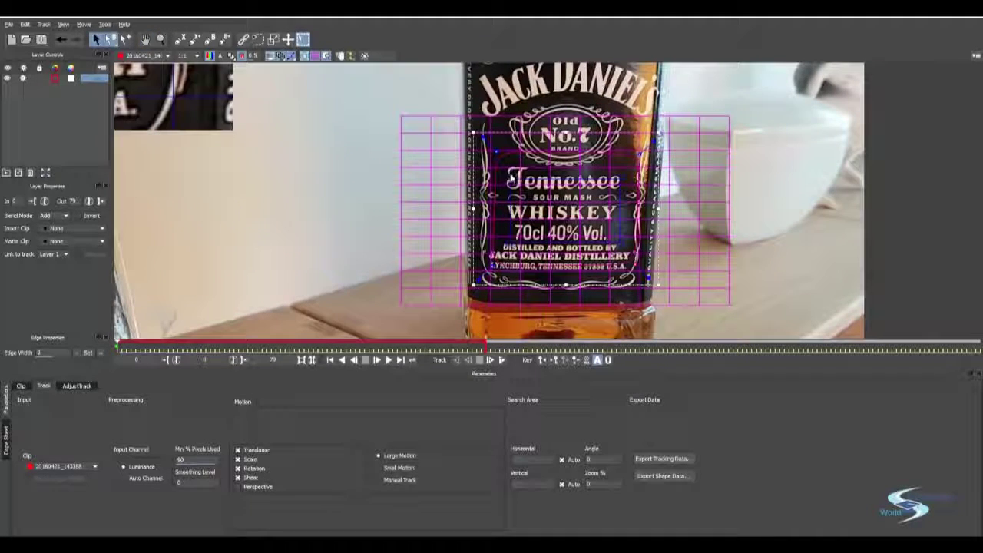
Step: Place the four corners of the planar surface on the corners of the bottle label's ornamental border
left_click_drag(511, 181, 494, 148)
left_click_drag(486, 135, 485, 124)
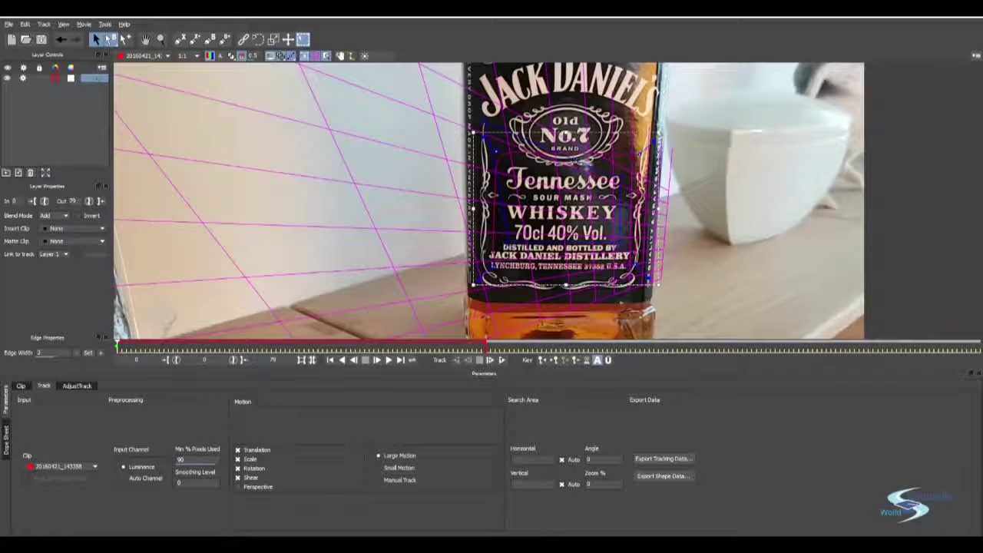
left_click_drag(651, 123, 647, 119)
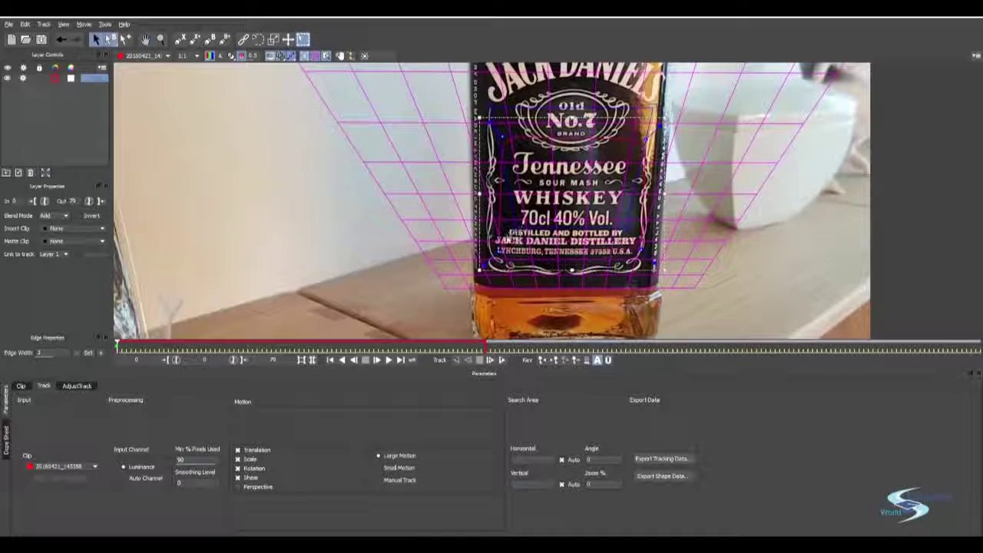
left_click_drag(513, 228, 483, 259)
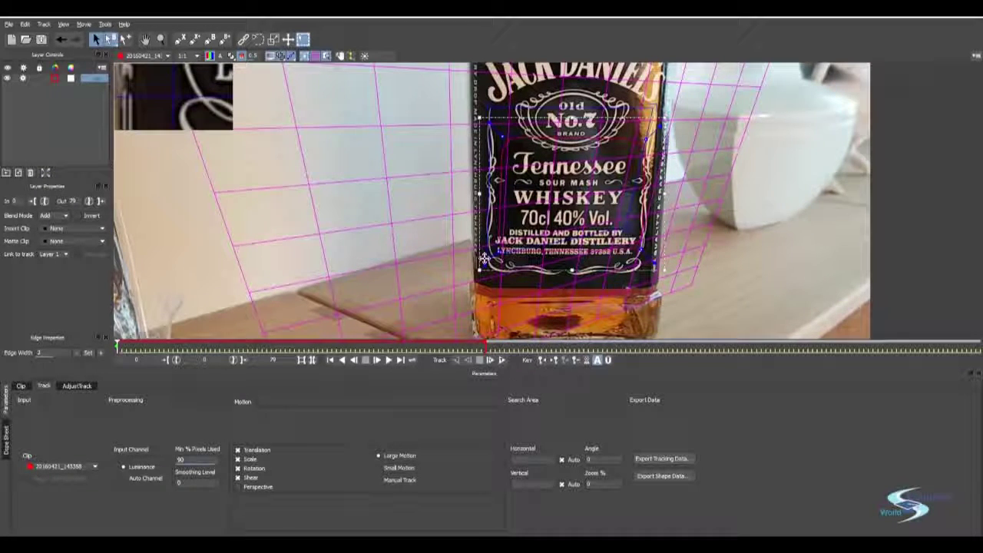
left_click_drag(483, 258, 485, 258)
left_click_drag(630, 238, 642, 253)
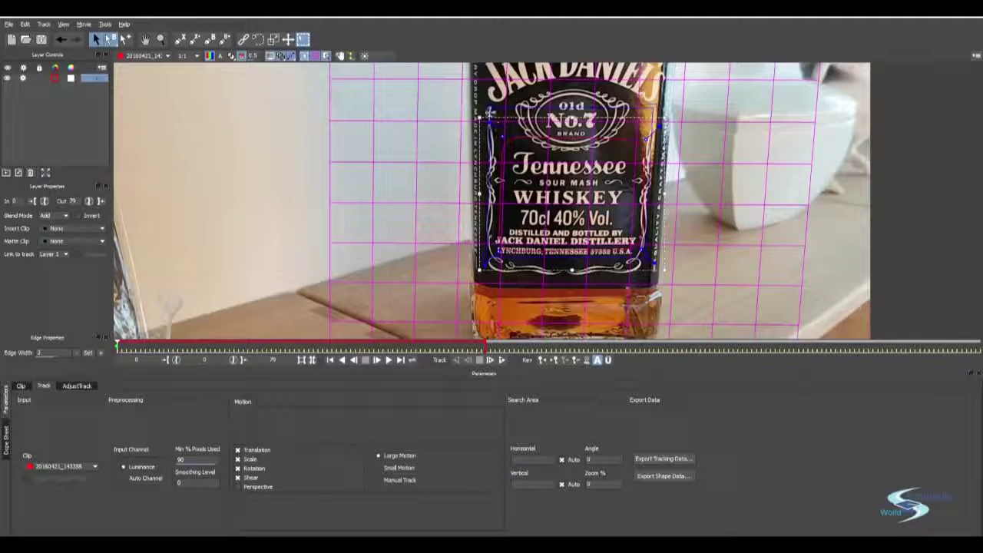
Step: Fine-tune the planar surface's corners so its grid lines up with the edges of the bottle label
left_click_drag(488, 108, 483, 110)
left_click_drag(651, 108, 619, 162)
key("z")
key("x")
key("q")
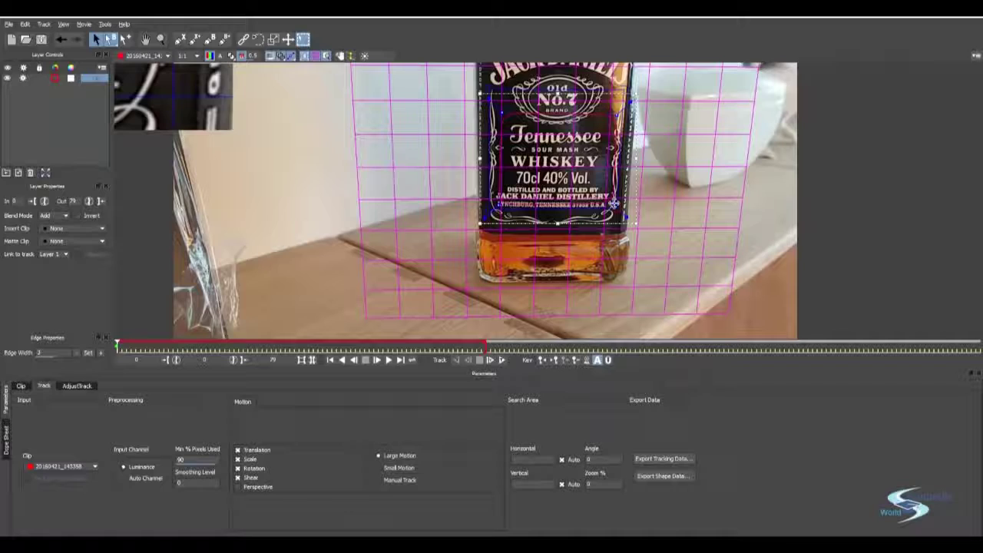
key("x")
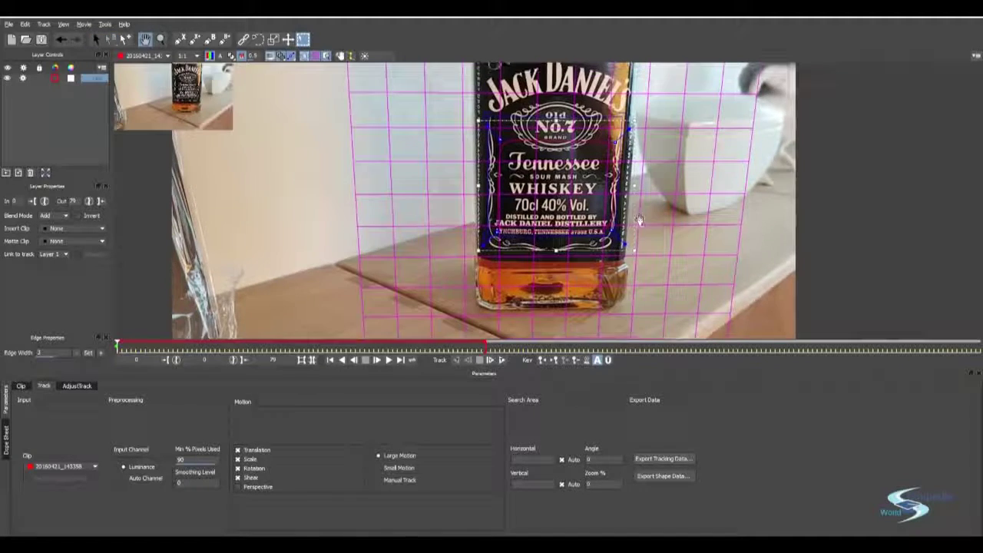
key("z")
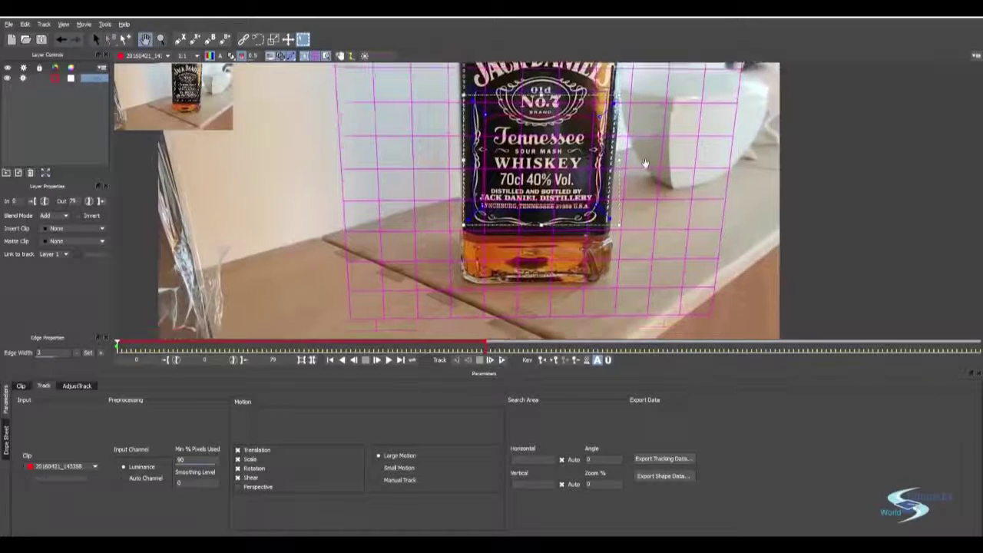
Step: Rename the spline layer to Bottle front, widen the layer list, and reselect the layer
left_click(105, 36)
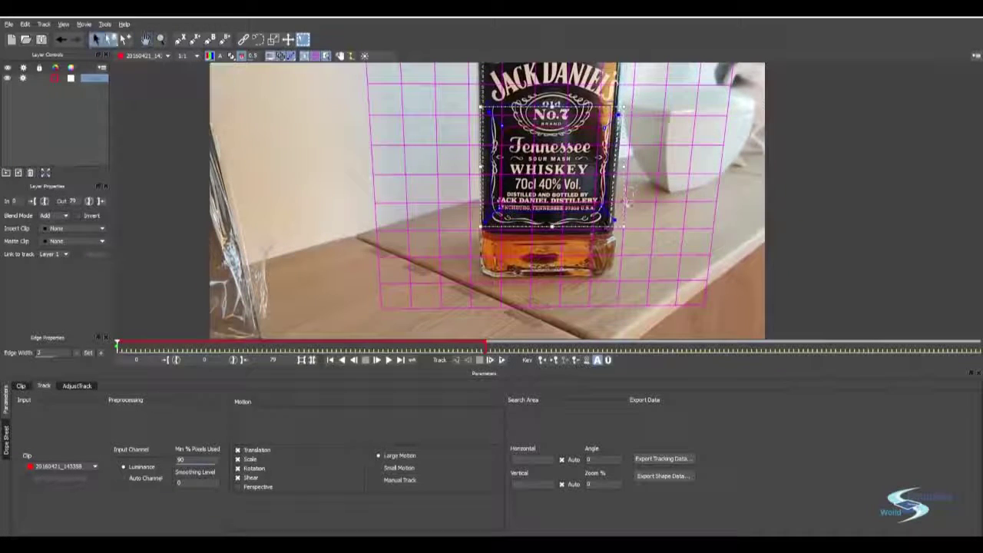
left_click(638, 199)
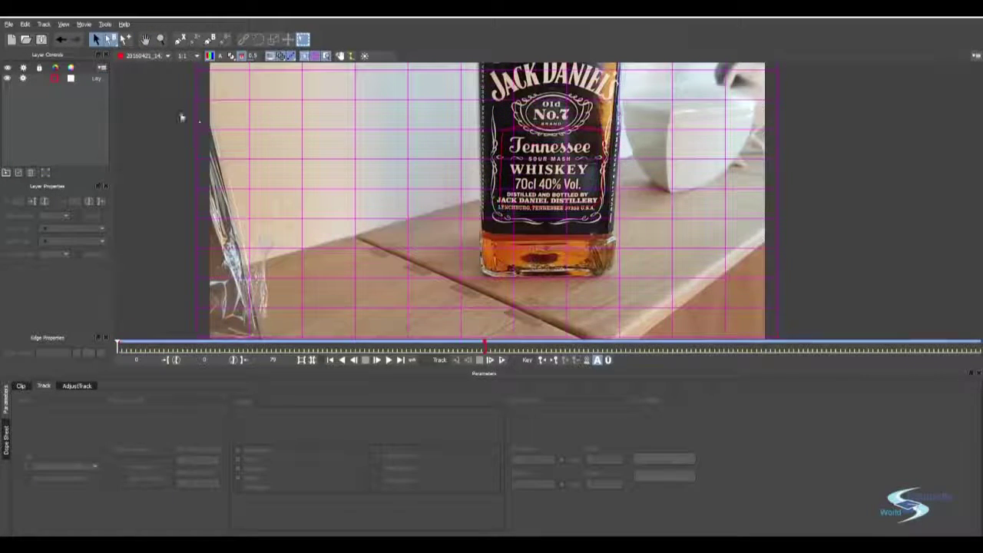
left_click(97, 81)
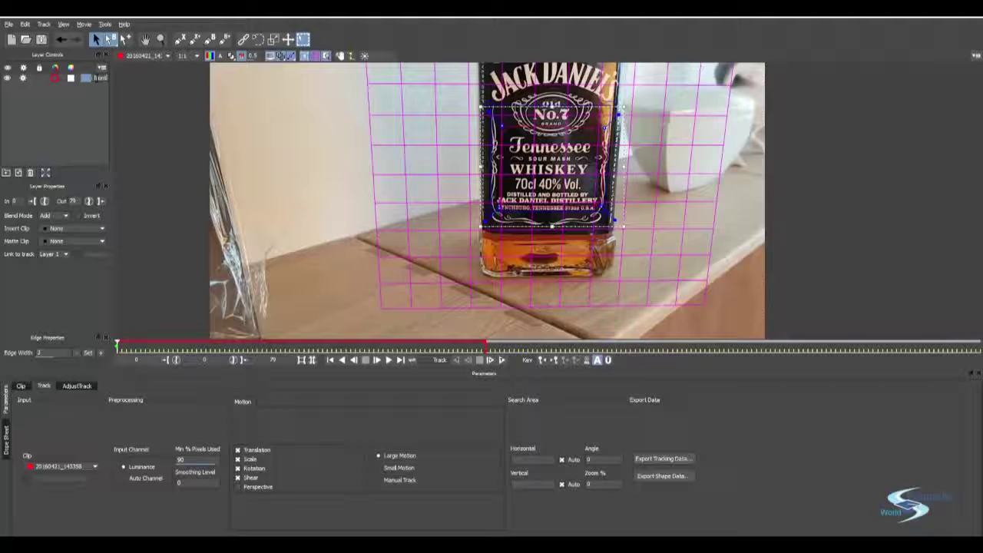
left_click(89, 110)
left_click_drag(110, 108, 130, 107)
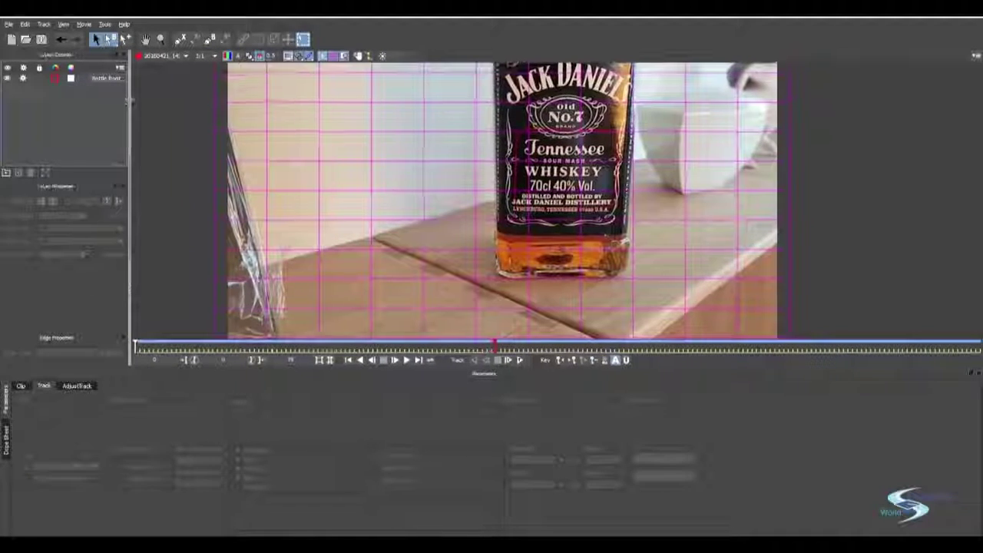
left_click(102, 79)
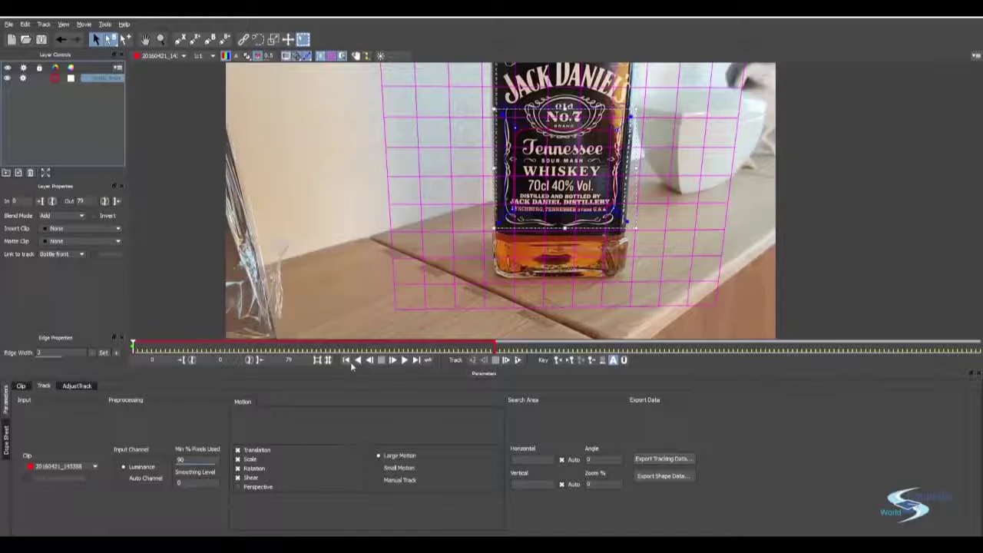
Step: Track the Bottle front layer forward through frame 79, then scrub back to frame 0 to check the track
left_click(519, 361)
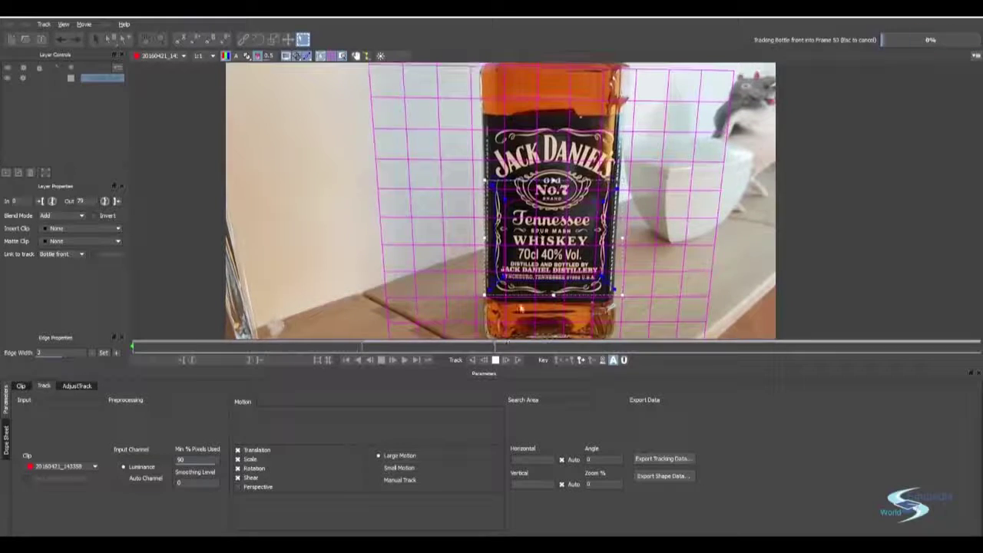
left_click(498, 361)
key("x")
left_click_drag(552, 277, 533, 228)
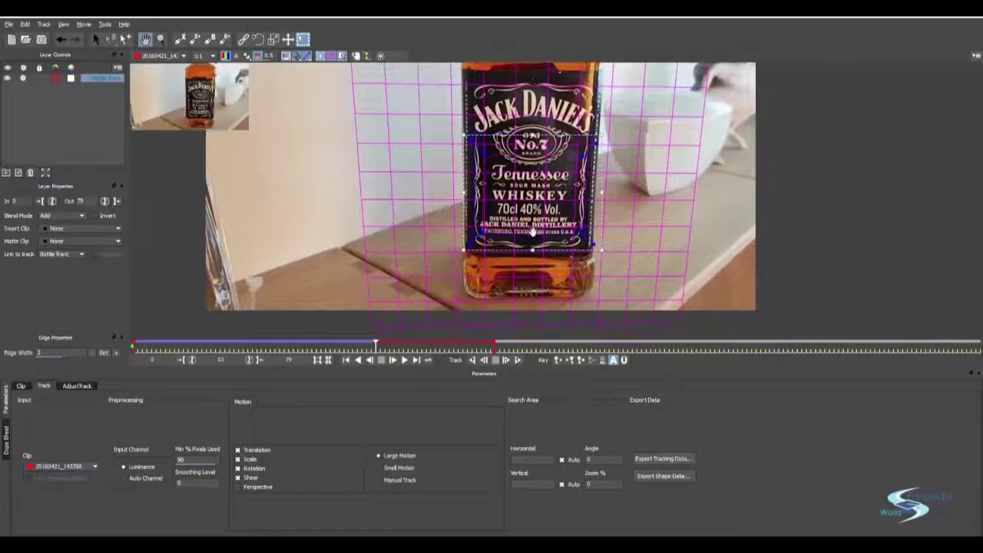
left_click(516, 360)
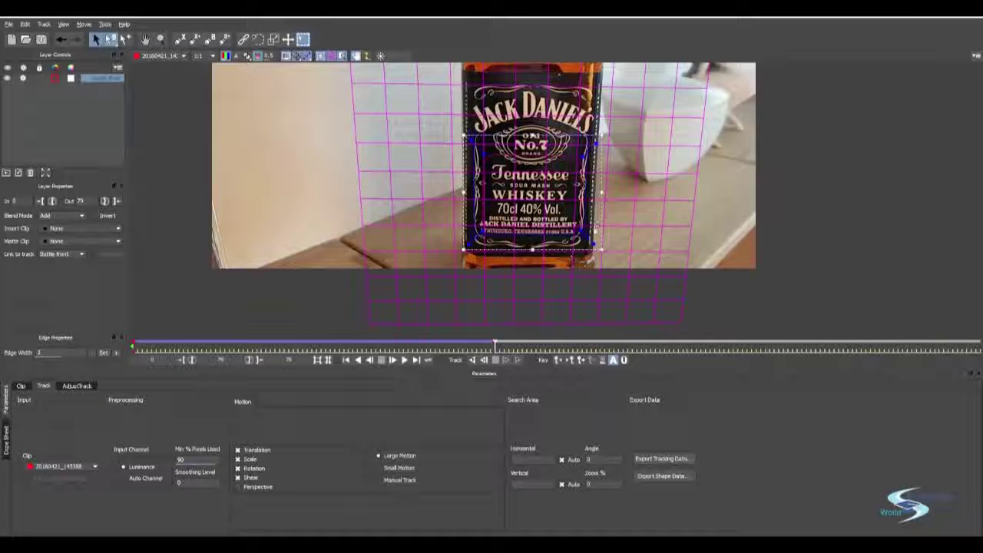
left_click_drag(492, 347, 132, 345)
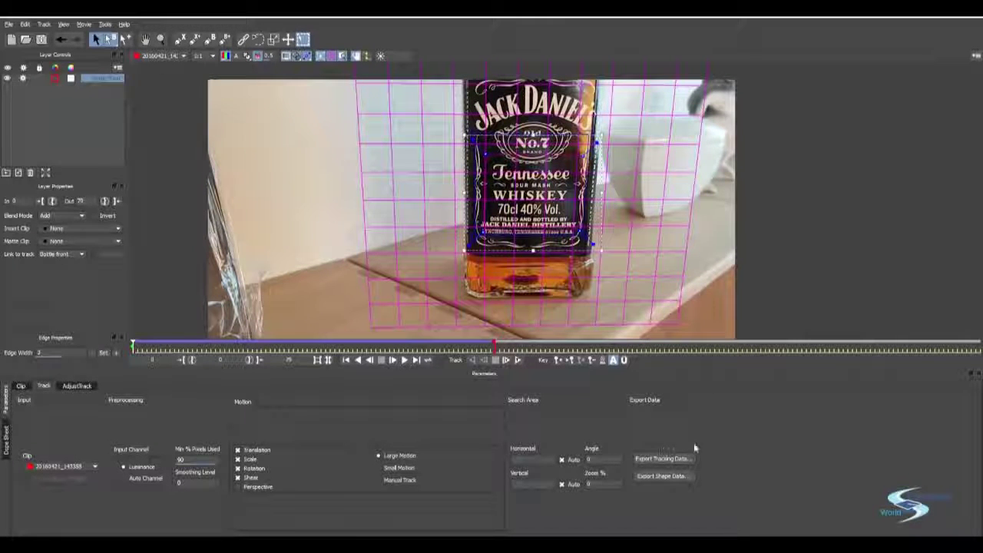
Step: Copy the tracking data to the clipboard in the After Effects Transform Data format
left_click(662, 458)
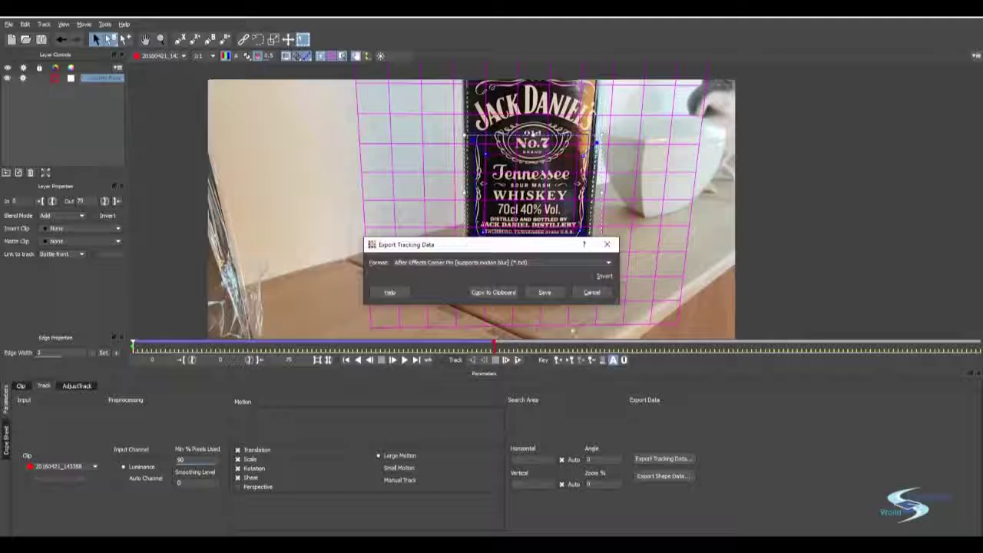
left_click(488, 264)
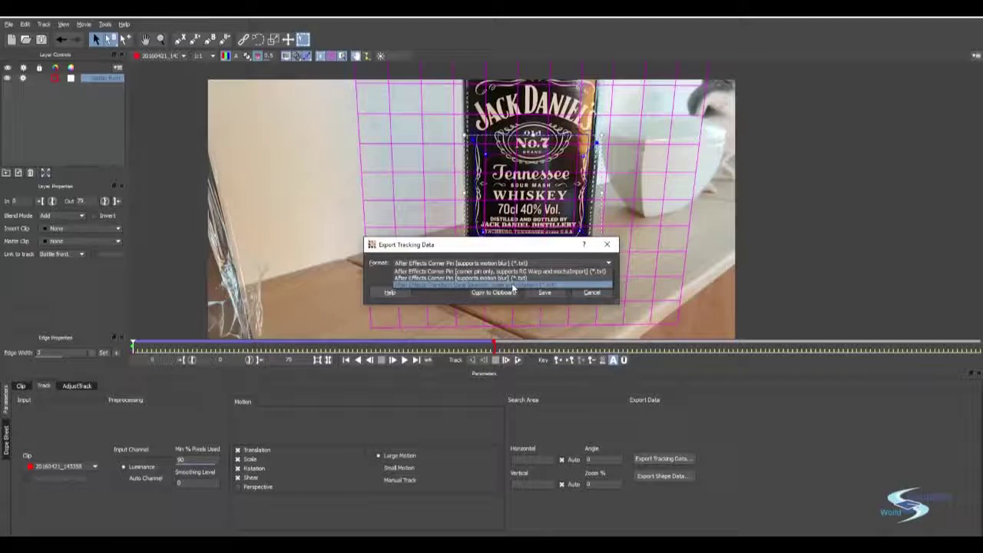
left_click(513, 286)
left_click(495, 293)
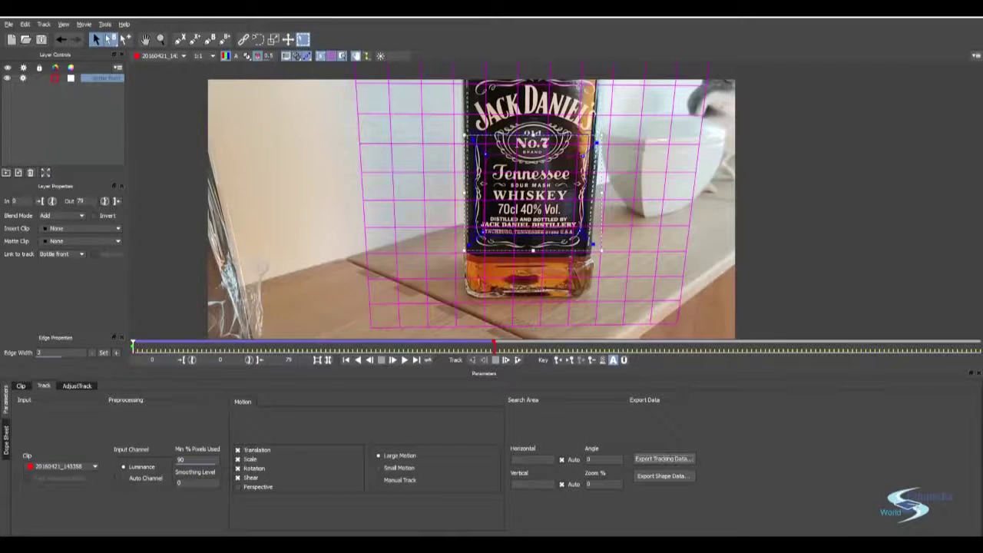
Step: Switch to After Effects, create a solid named lable, and paste the tracking data onto it
key("alt+Tab")
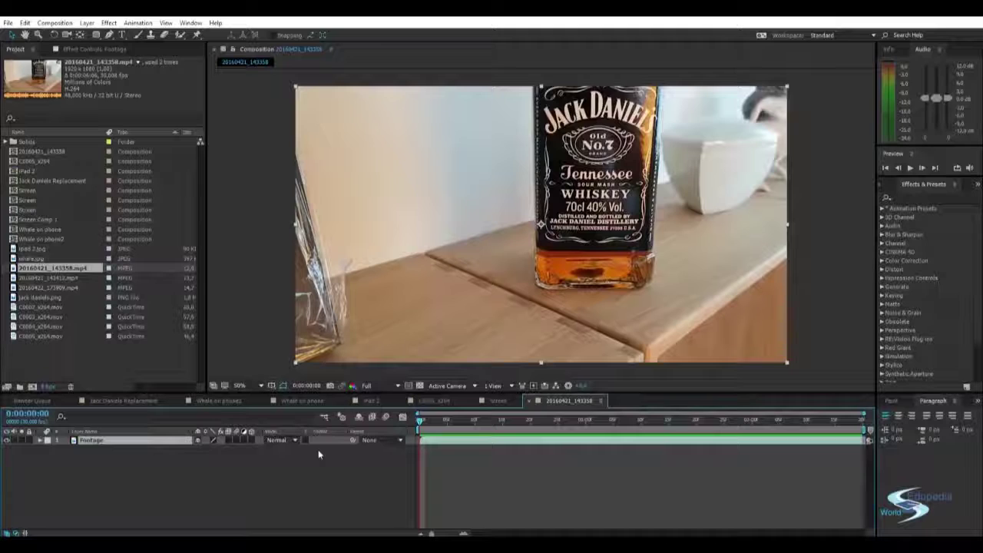
key("ctrl+y")
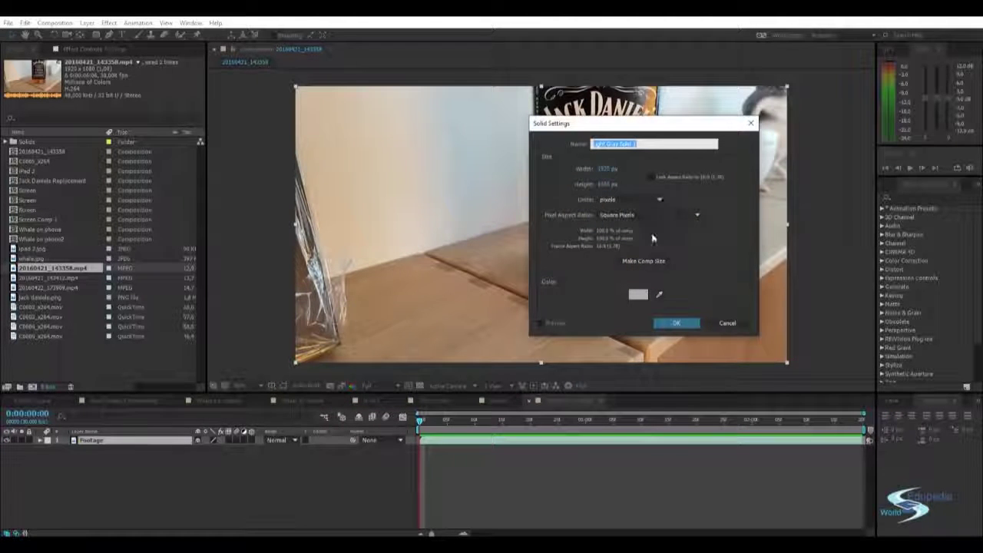
left_click(668, 326)
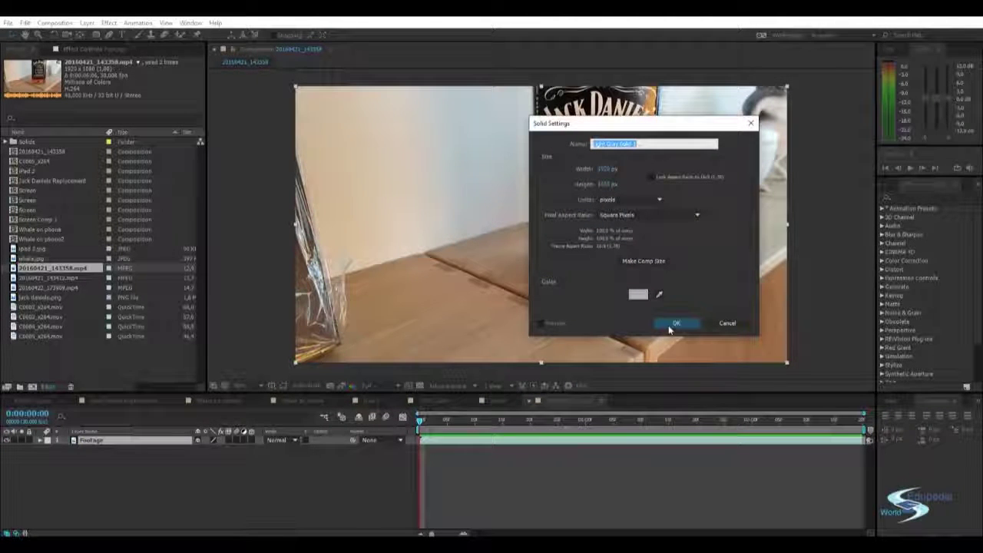
type("lab")
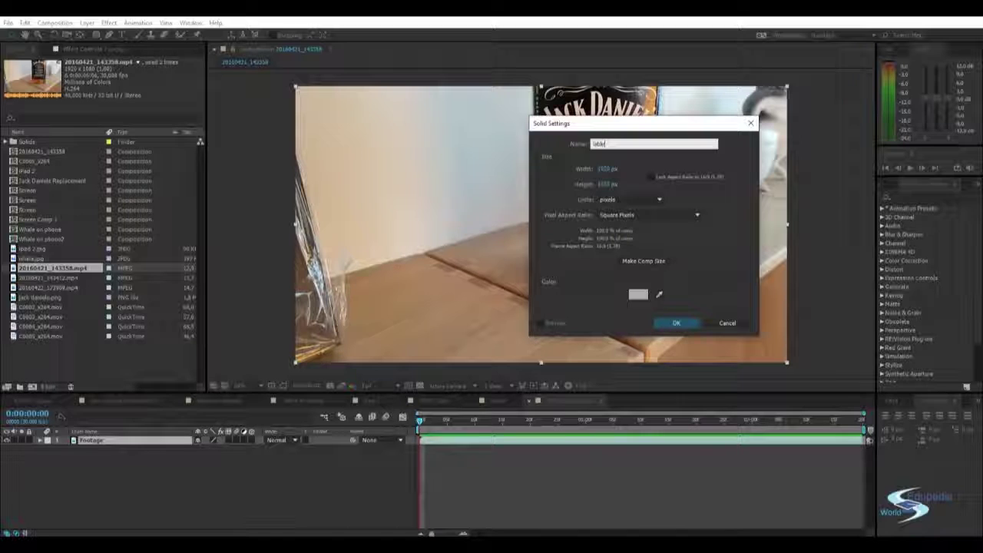
left_click(669, 326)
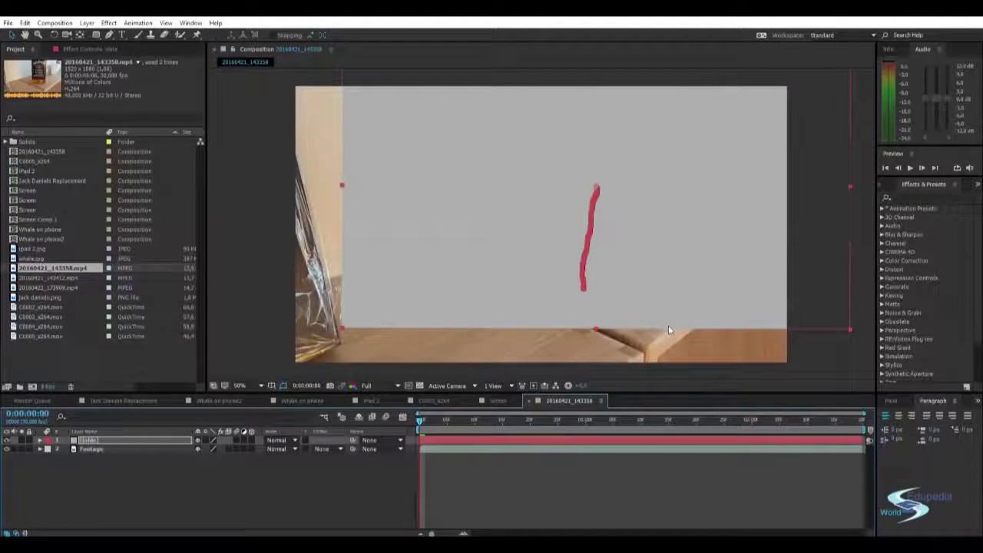
left_click(328, 513)
Step: Preview the tracked motion, hide the lable solid, and move the playhead to 0:00:00:27
left_click_drag(421, 419, 366, 369)
left_click(6, 440)
left_click(7, 440)
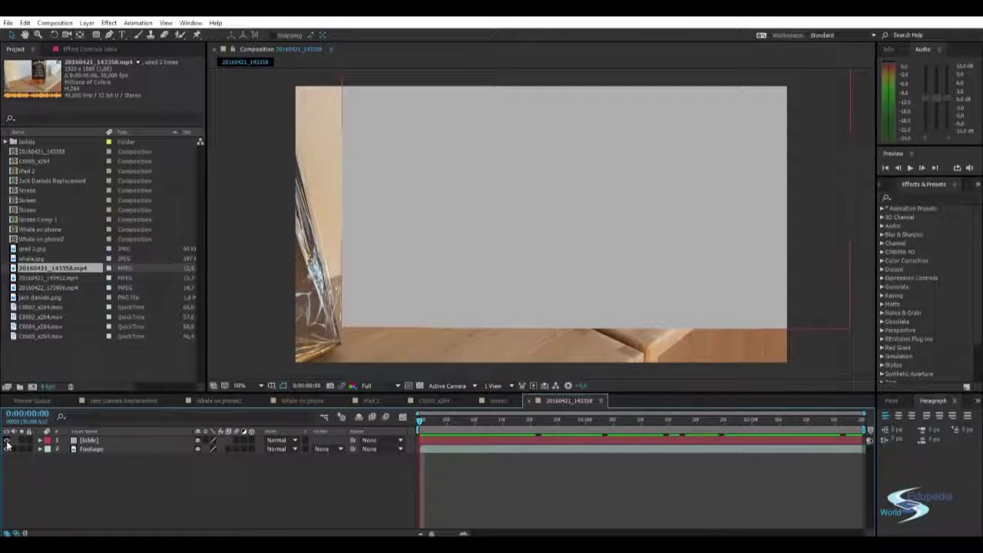
left_click(7, 440)
key("space")
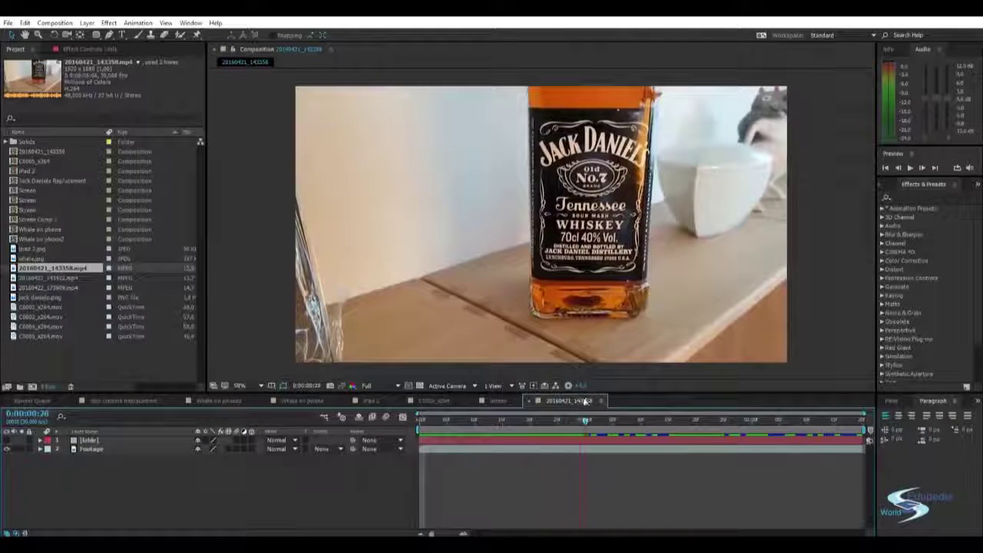
left_click(707, 277)
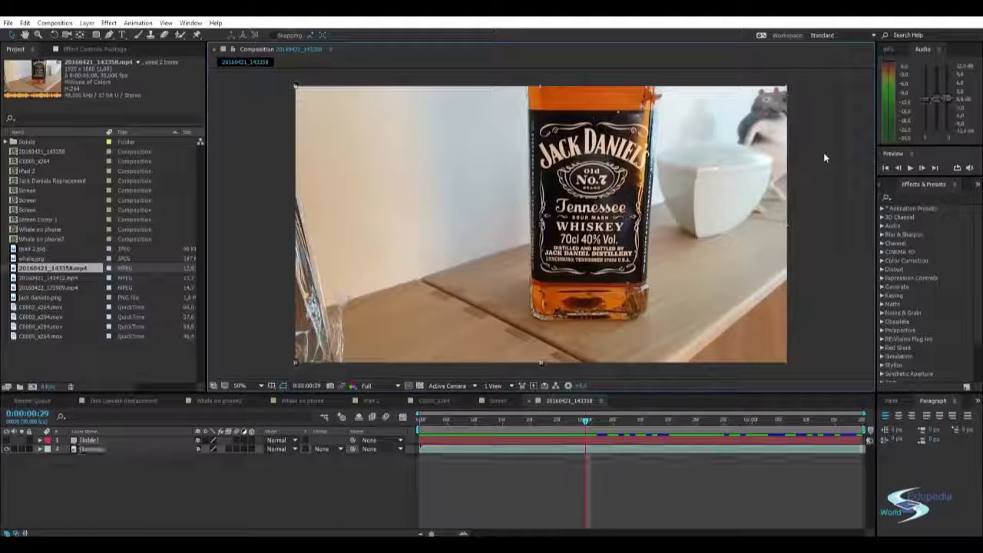
mouse_move(587, 420)
left_mouse_down()
mouse_move(633, 422)
mouse_move(579, 424)
left_mouse_up()
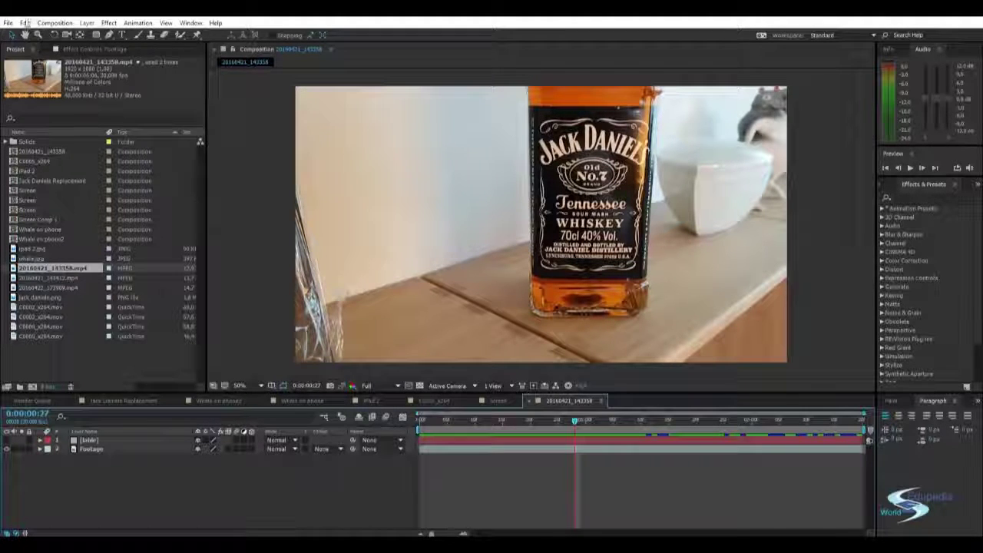
Step: Save the current frame as a Photoshop file named jack daniels 2 and render it
left_click(54, 22)
mouse_move(99, 148)
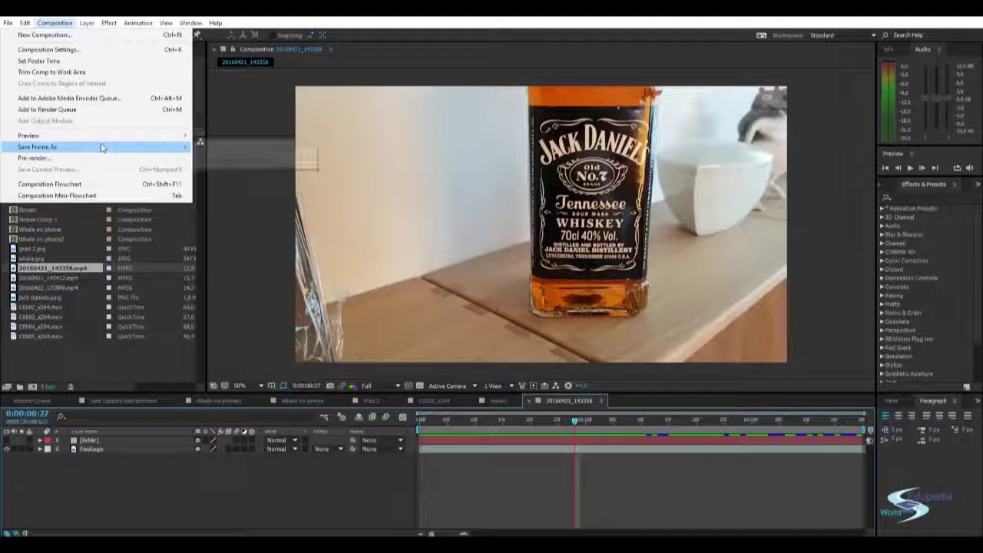
left_click(211, 147)
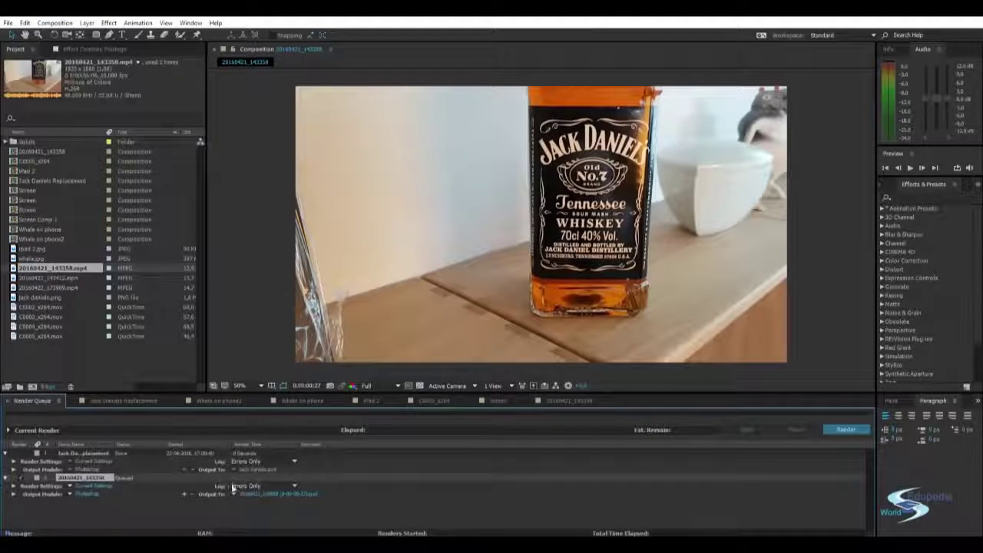
left_click(291, 493)
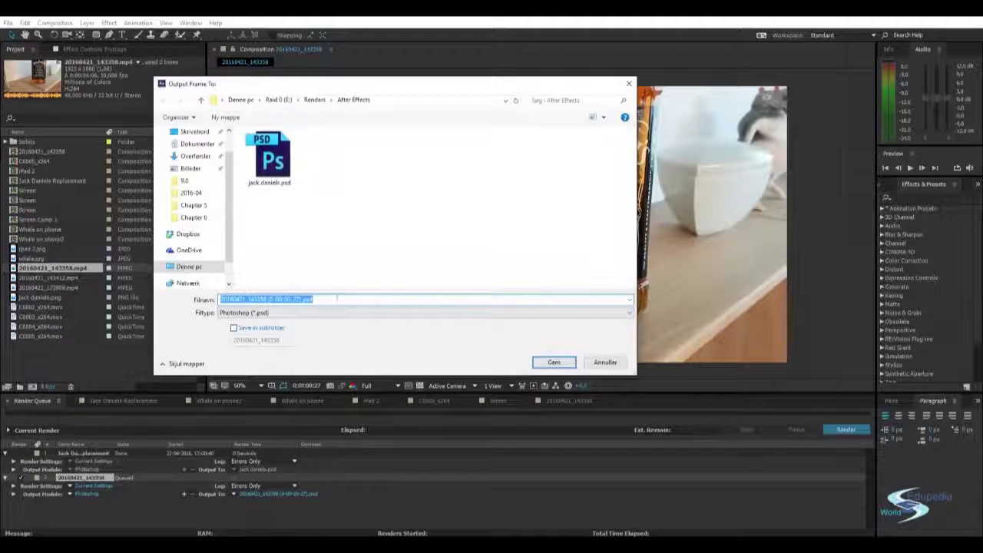
type("jack daniels 2")
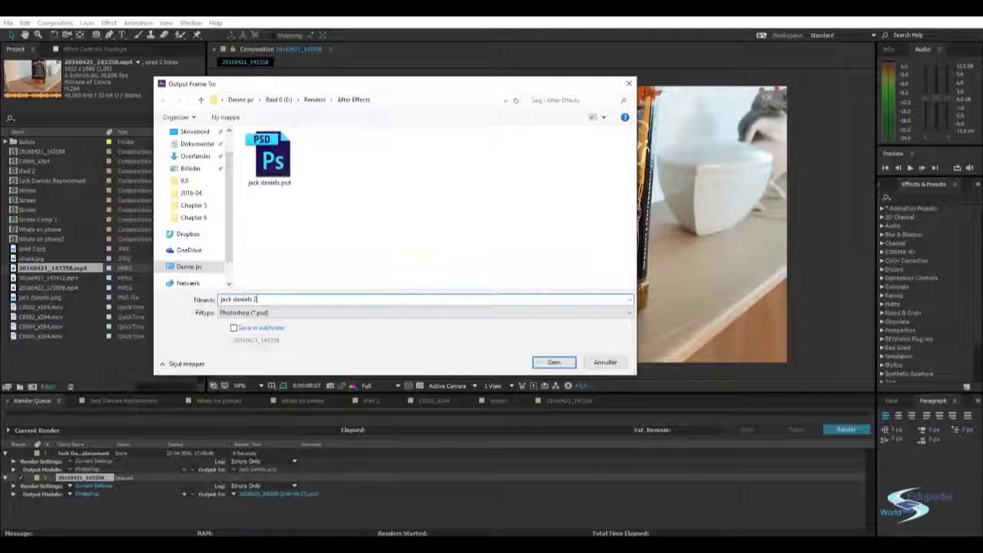
key("Return")
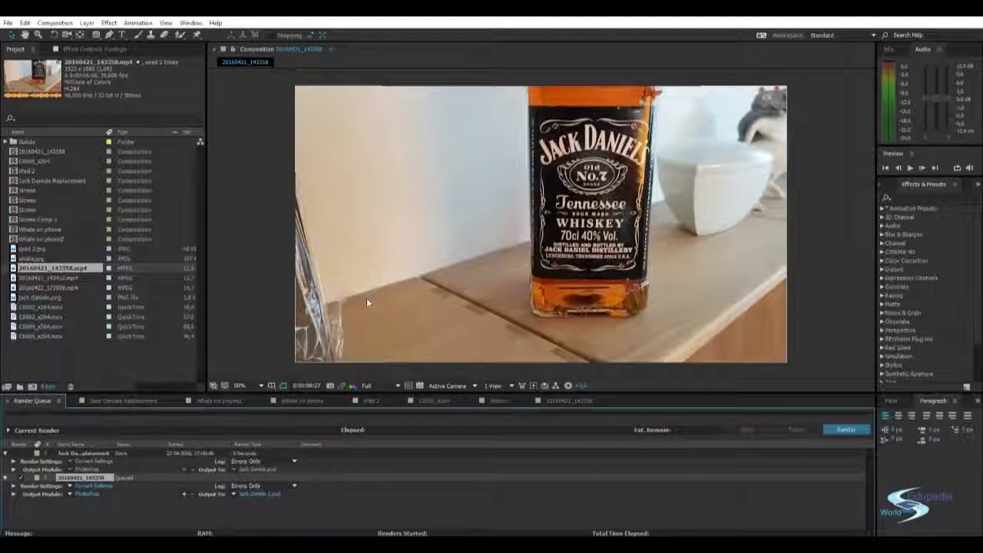
left_click(845, 430)
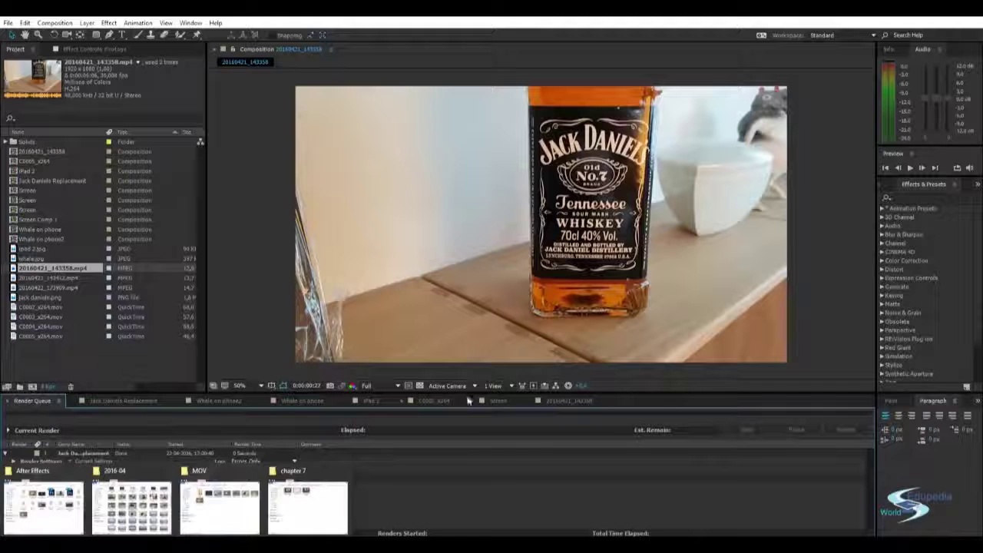
Step: Search the computer for the rendered jack daniels 2 file, using the query "jack daniels2"
key("super")
type("jack daniels 2")
key("BackSpace")
key("BackSpace")
type("2")
key("Return")
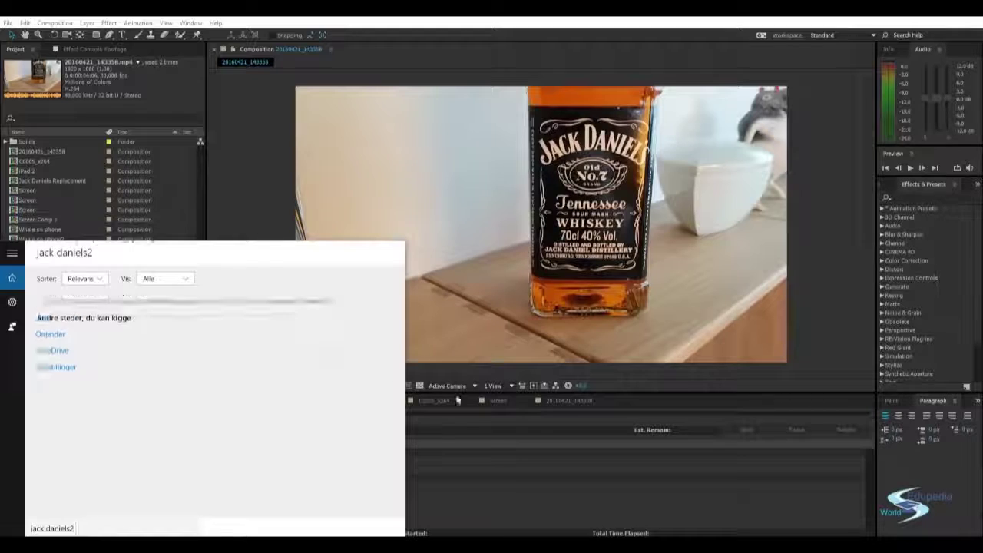
Step: Open jack daniels 2.psd from the After Effects renders folder in Photoshop, assigning the working RGB profile Adobe RGB (1998)
left_click(479, 470)
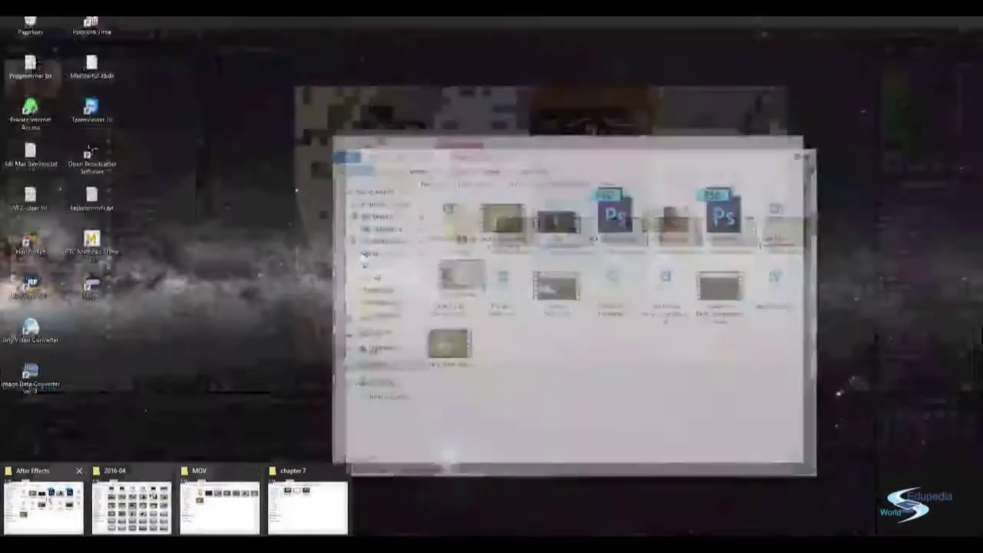
left_click(228, 512)
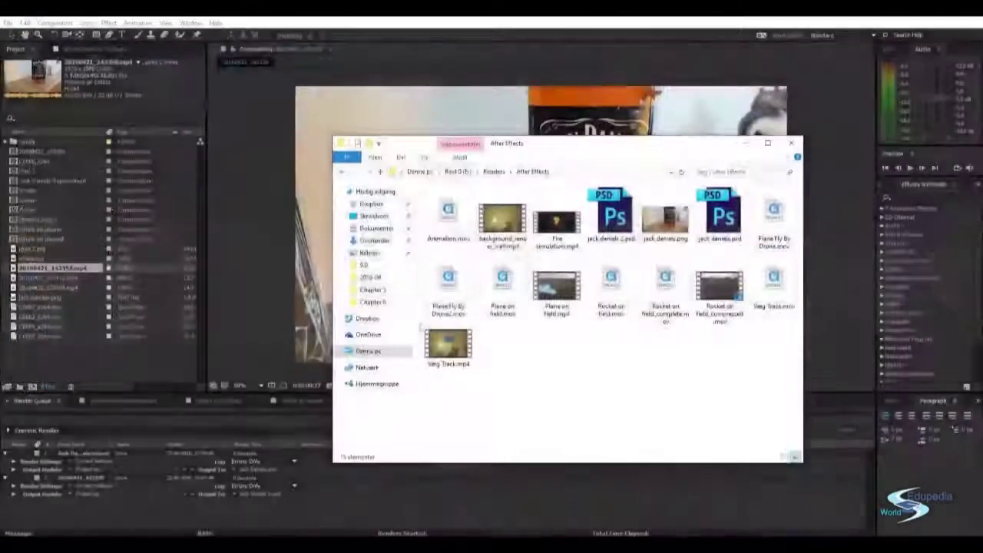
left_click(633, 216)
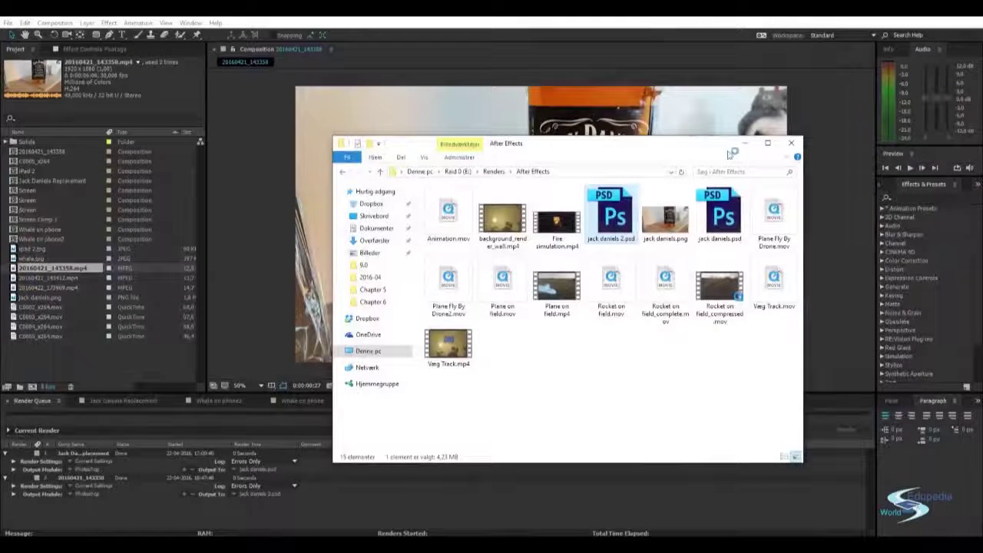
left_click(742, 144)
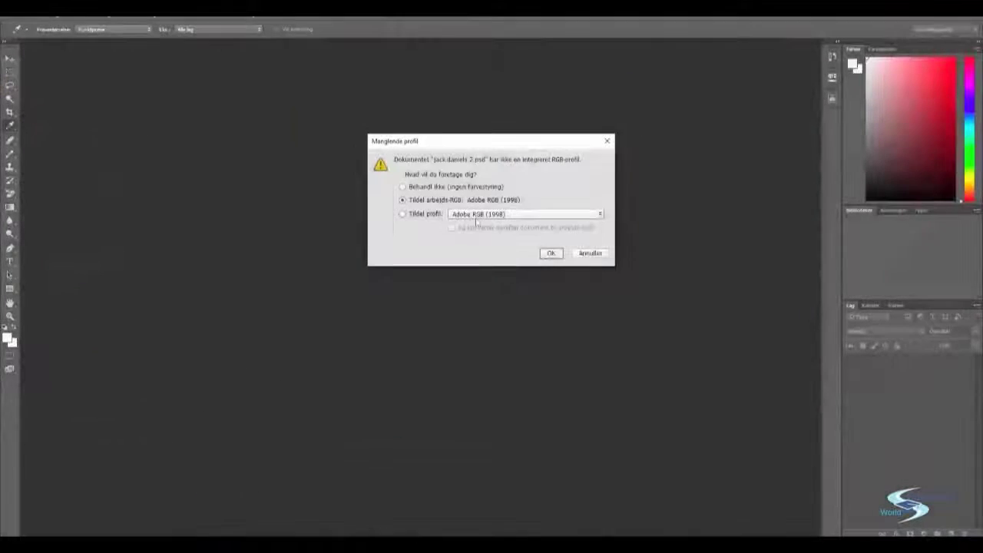
left_click(551, 254)
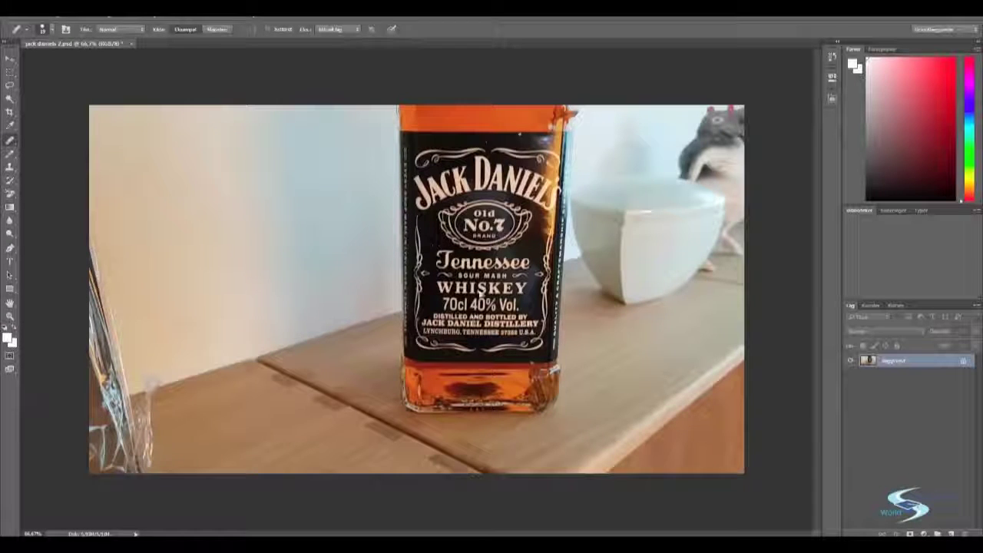
Step: Paint out the word WHISKEY on the bottle label with the content-aware Spot Healing Brush
scroll(481, 293, "up", 2)
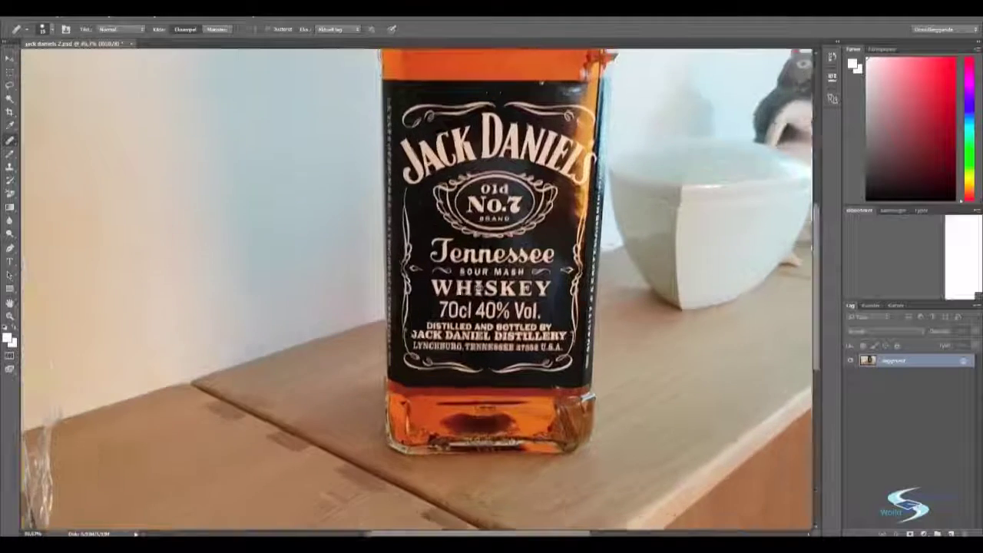
left_click(10, 140)
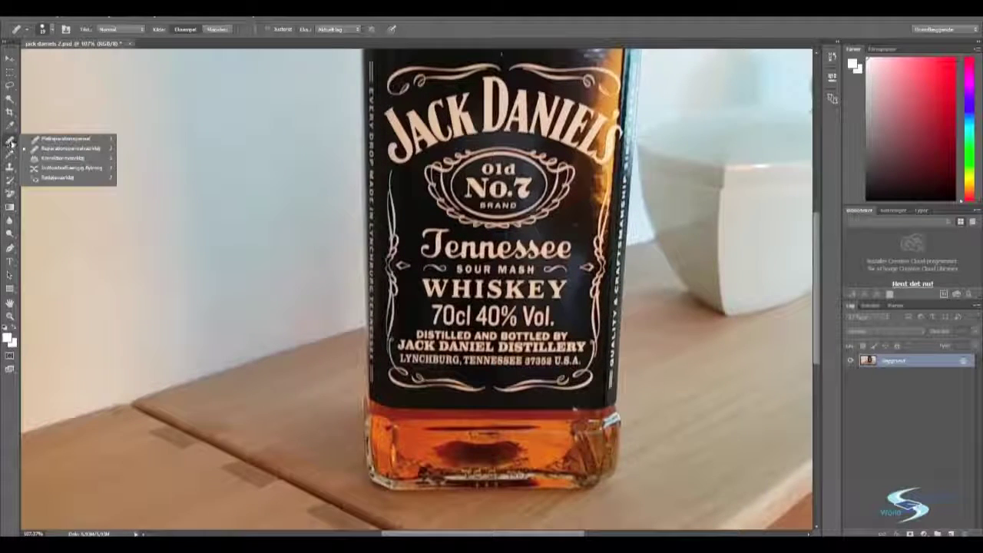
left_click(53, 140)
left_click(11, 141)
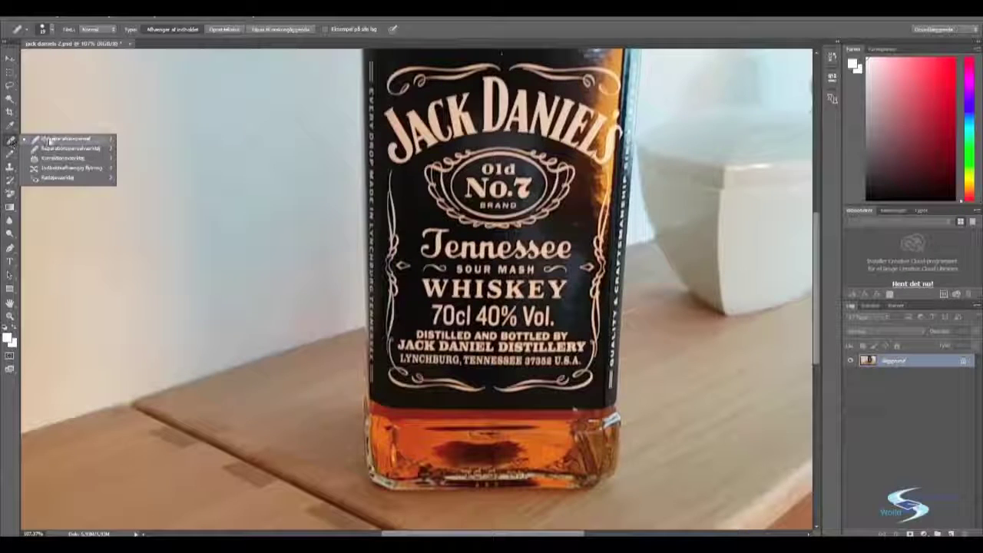
left_click(47, 139)
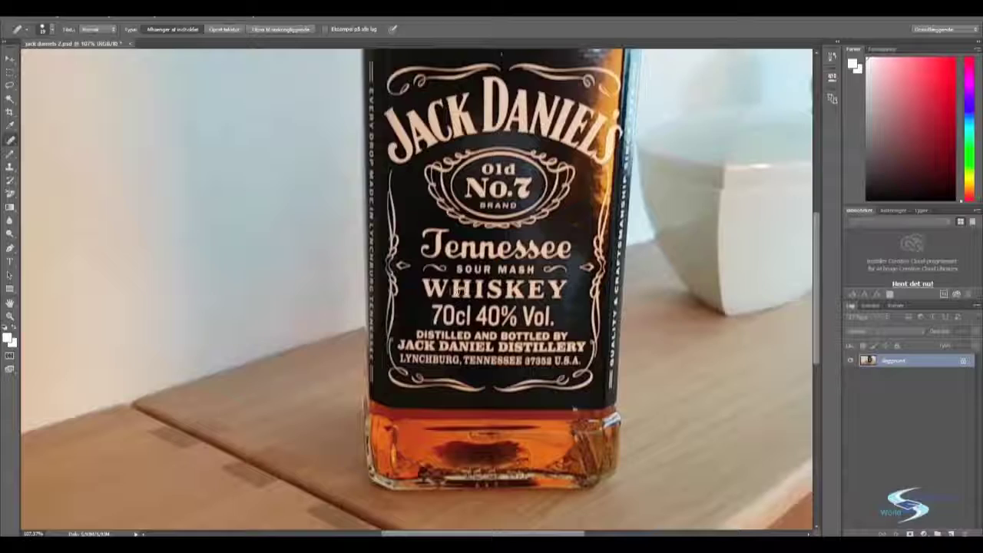
scroll(465, 293, "up", 3)
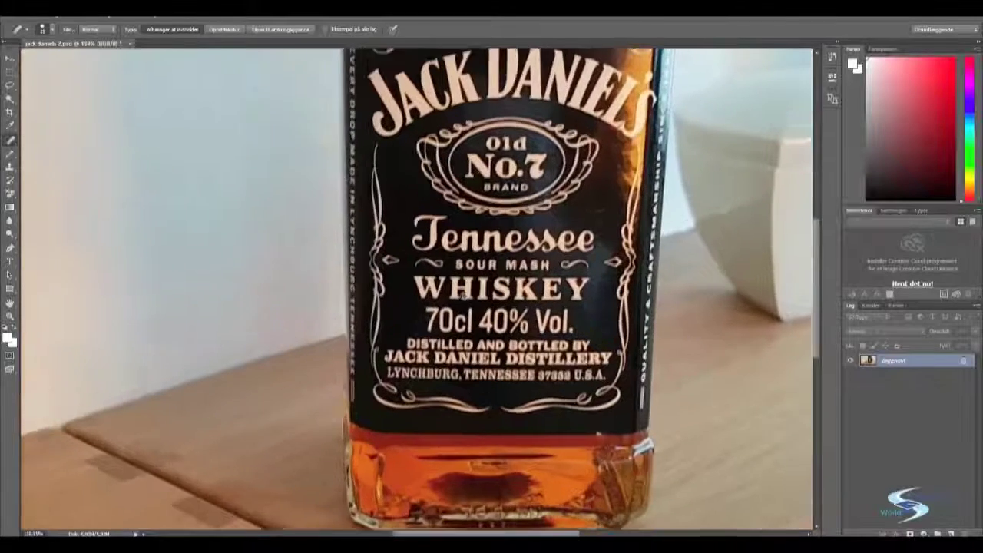
scroll(415, 288, "down", 1)
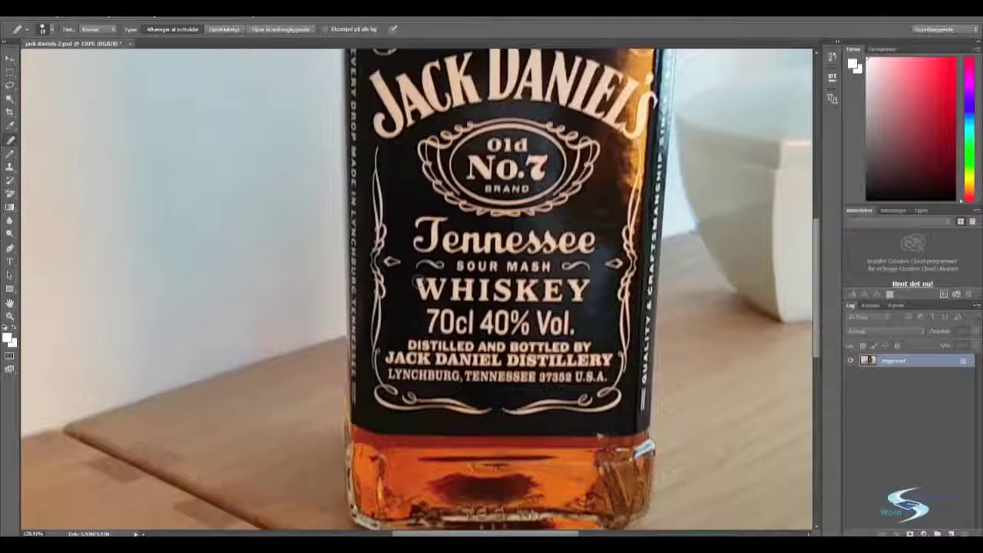
mouse_move(423, 290)
left_mouse_down()
mouse_move(434, 297)
mouse_move(459, 281)
mouse_move(455, 291)
mouse_move(468, 300)
mouse_move(469, 280)
mouse_move(467, 295)
mouse_move(477, 280)
mouse_move(483, 298)
mouse_move(488, 285)
mouse_move(494, 290)
mouse_move(486, 279)
mouse_move(506, 281)
mouse_move(500, 296)
mouse_move(526, 276)
mouse_move(537, 301)
left_mouse_up()
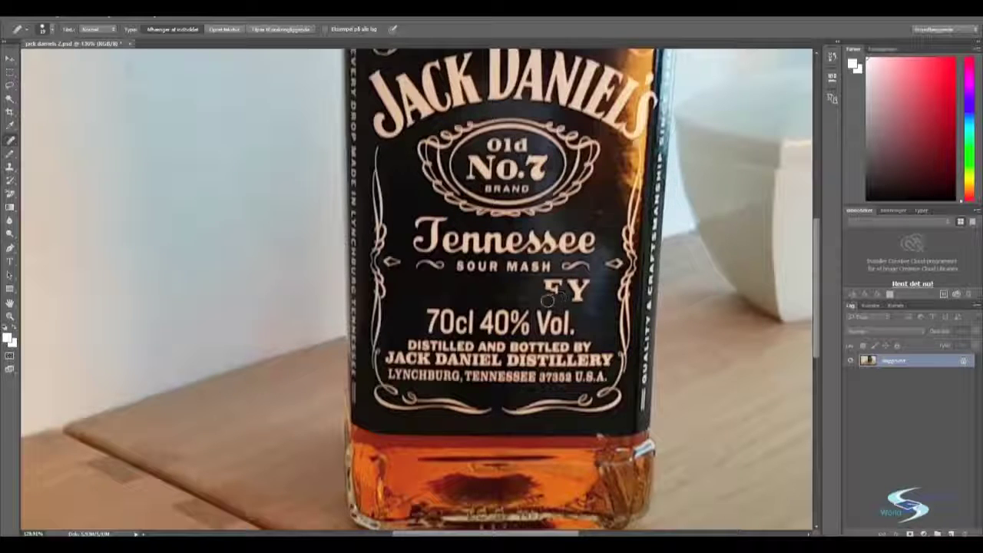
left_click_drag(542, 290, 554, 286)
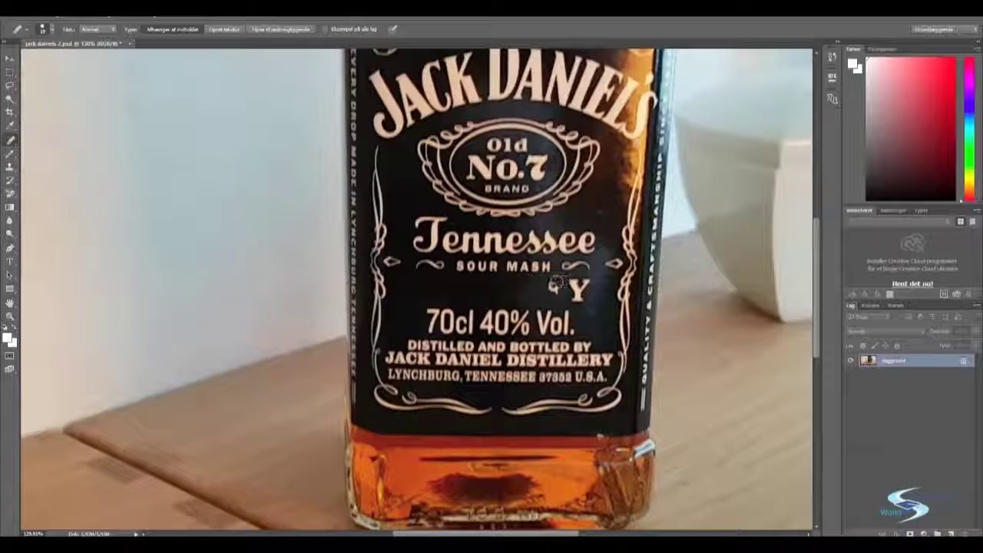
left_click_drag(571, 282, 586, 280)
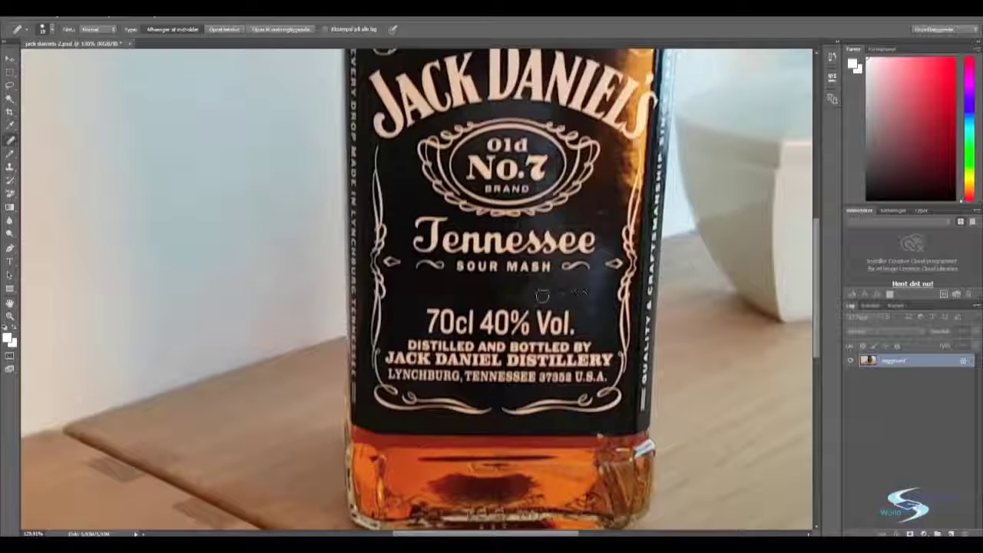
scroll(624, 307, "down", 1)
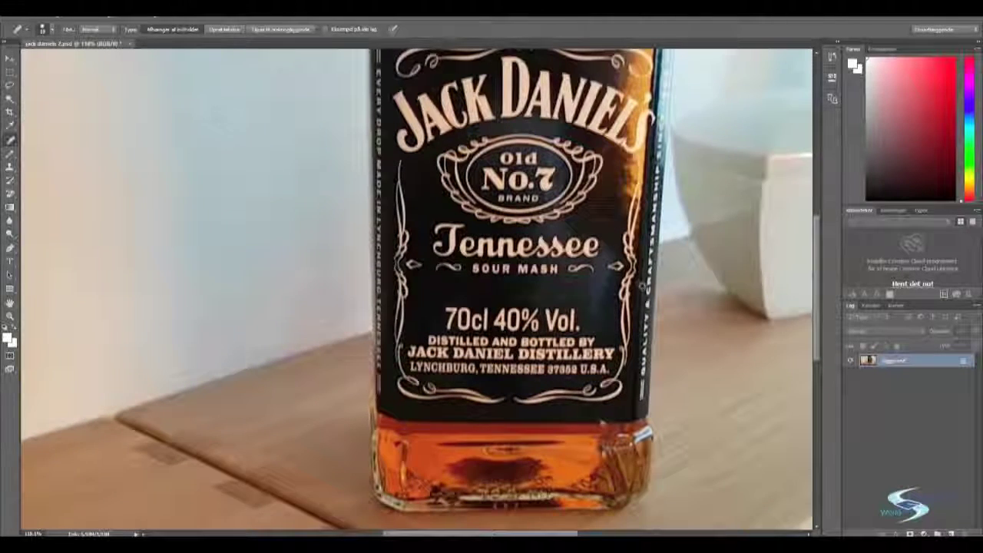
scroll(636, 287, "up", 1)
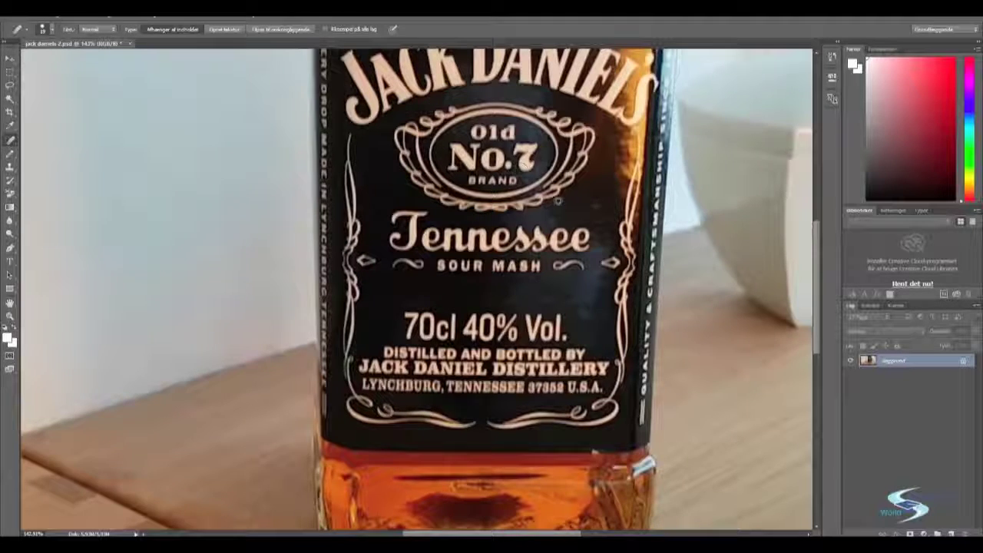
scroll(558, 203, "down", 1)
scroll(558, 202, "up", 2)
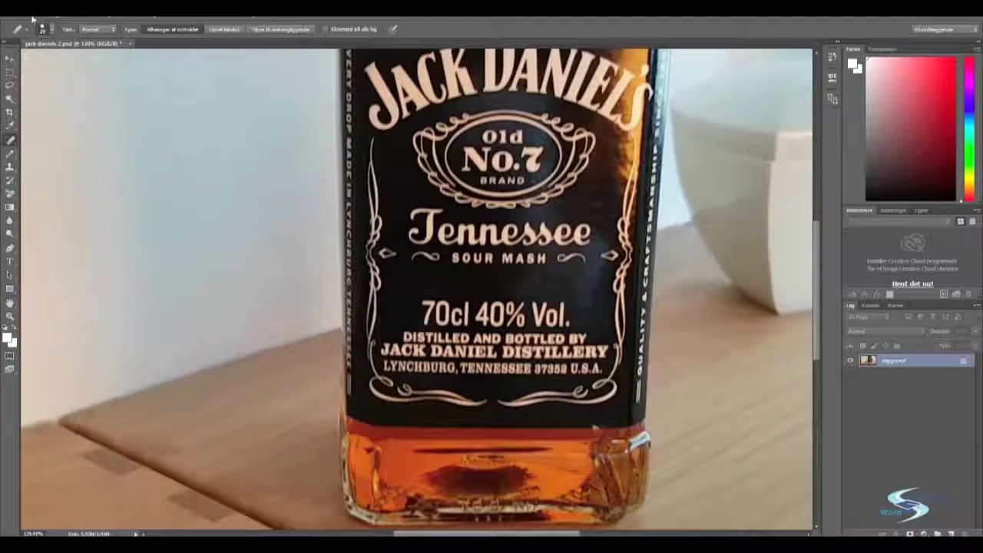
left_click(31, 17)
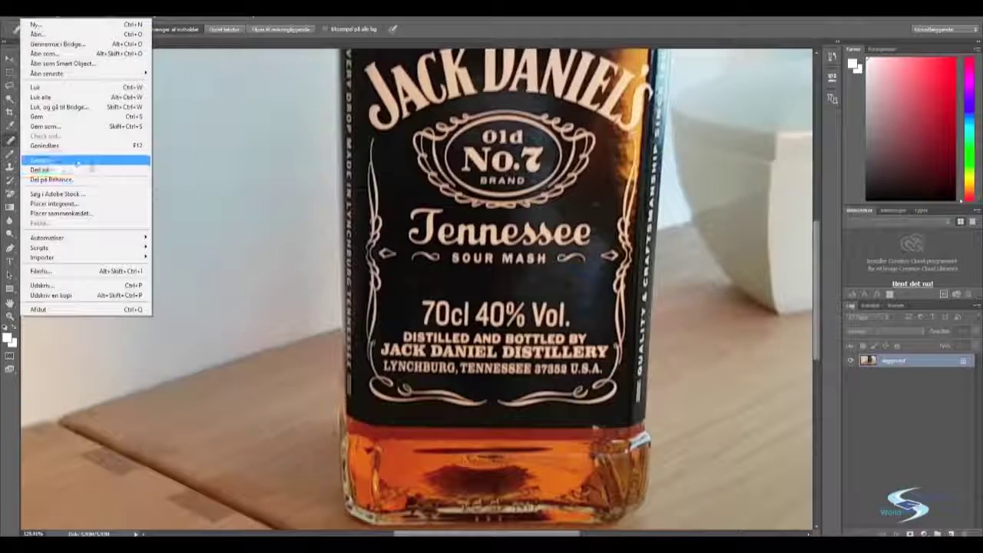
mouse_move(95, 161)
left_click(171, 159)
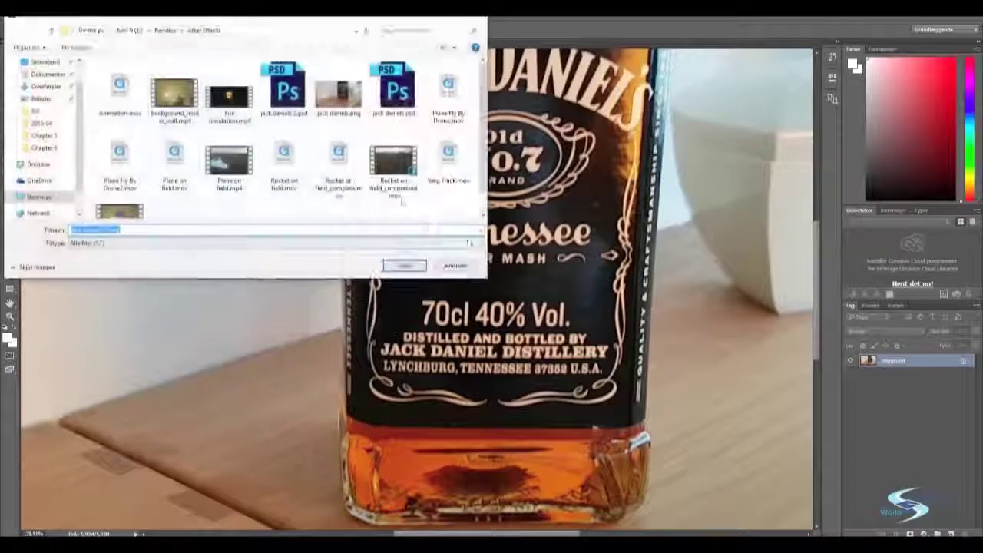
type("jack")
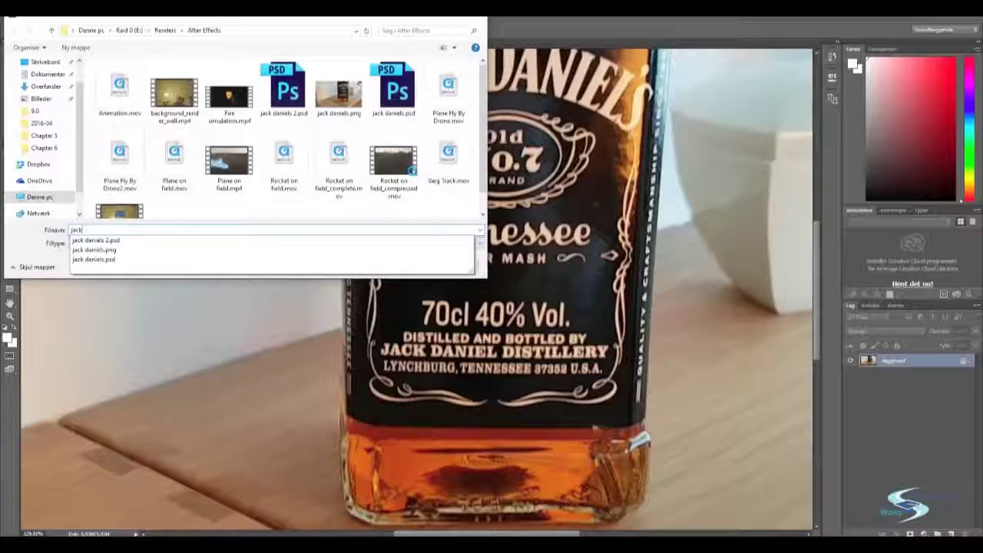
key("Return")
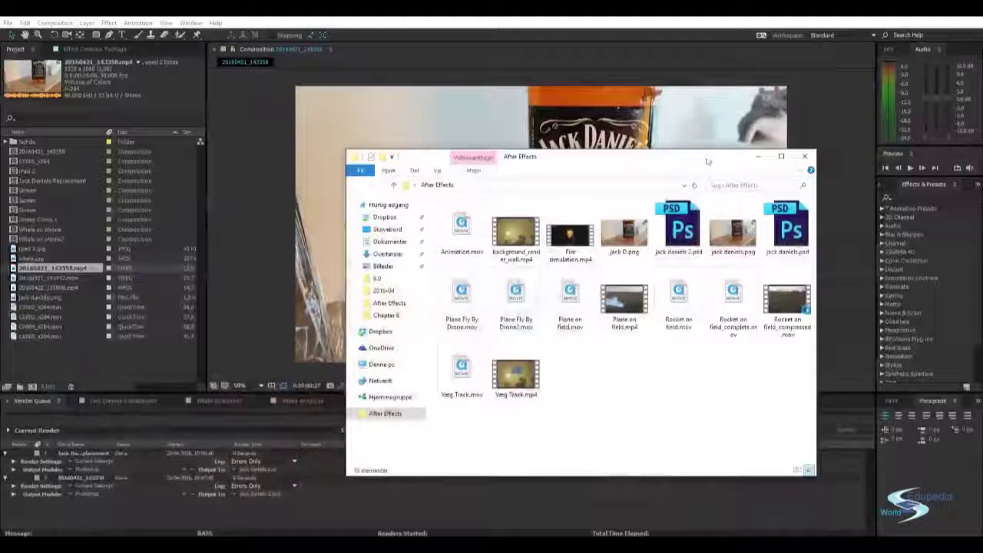
Step: Switch to After Effects and import jack D.png from the renders folder into the project
left_click_drag(705, 163, 677, 138)
left_click(598, 209)
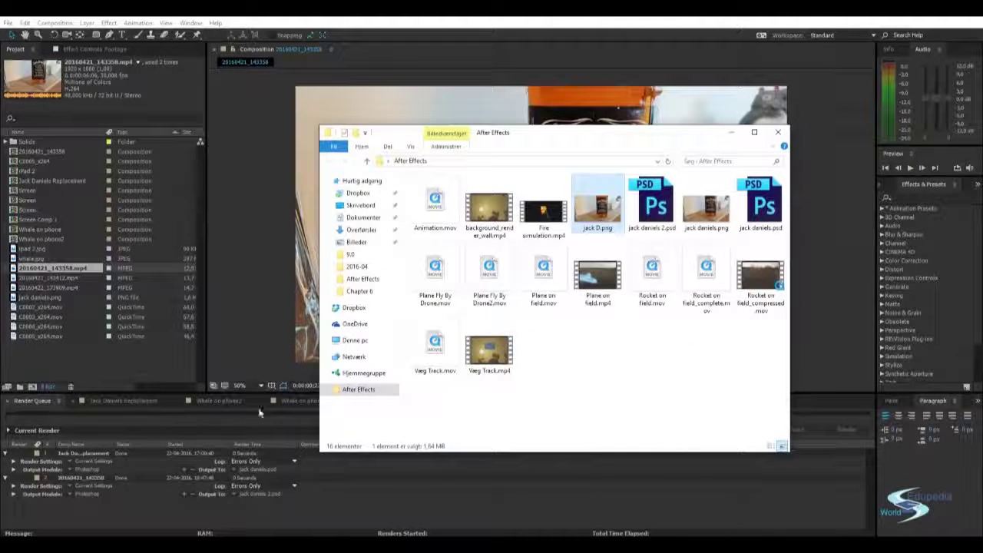
left_click_drag(598, 210, 146, 365)
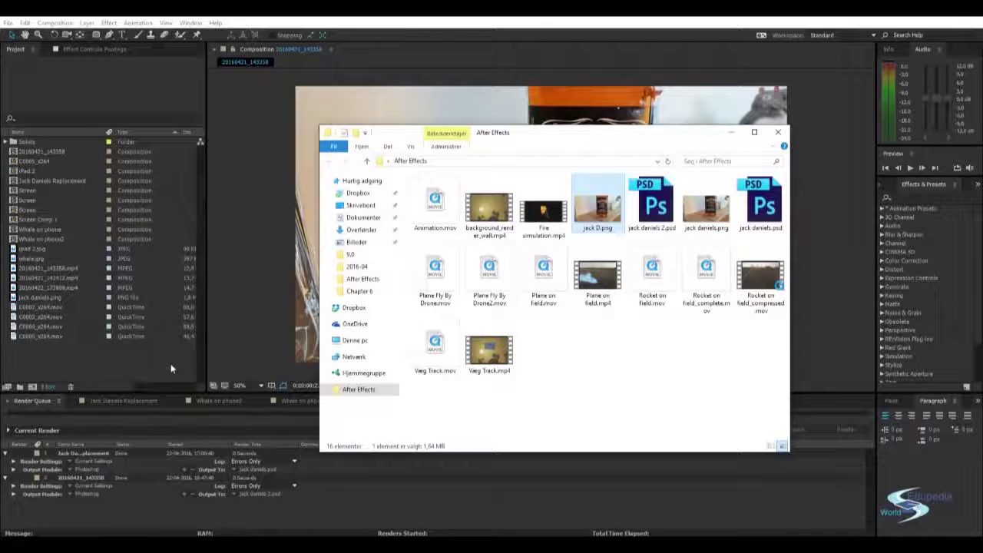
left_click(171, 363)
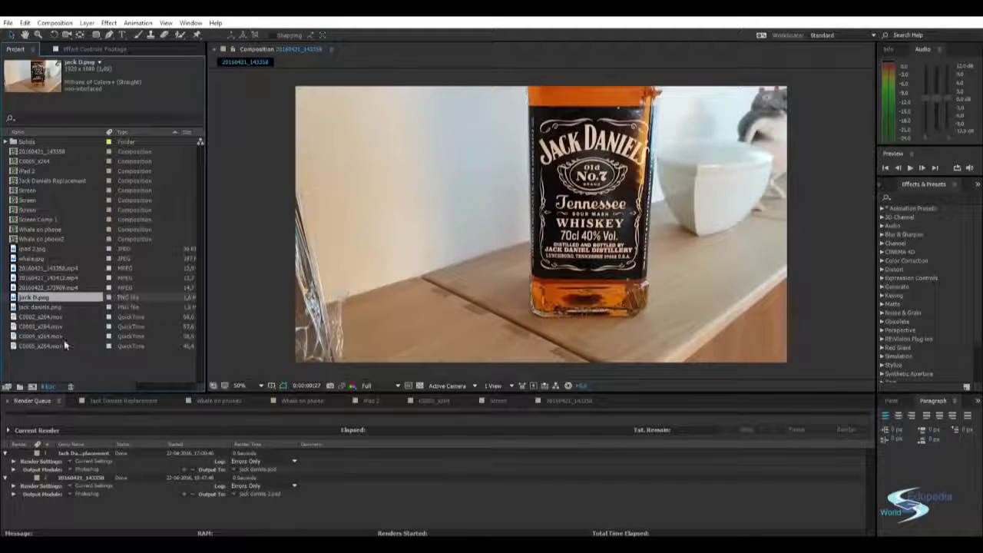
Step: Add jack D.png as the top layer of the 20160421_143358 composition
left_click(557, 400)
left_click(40, 308)
left_click_drag(39, 298, 102, 441)
left_click(291, 519)
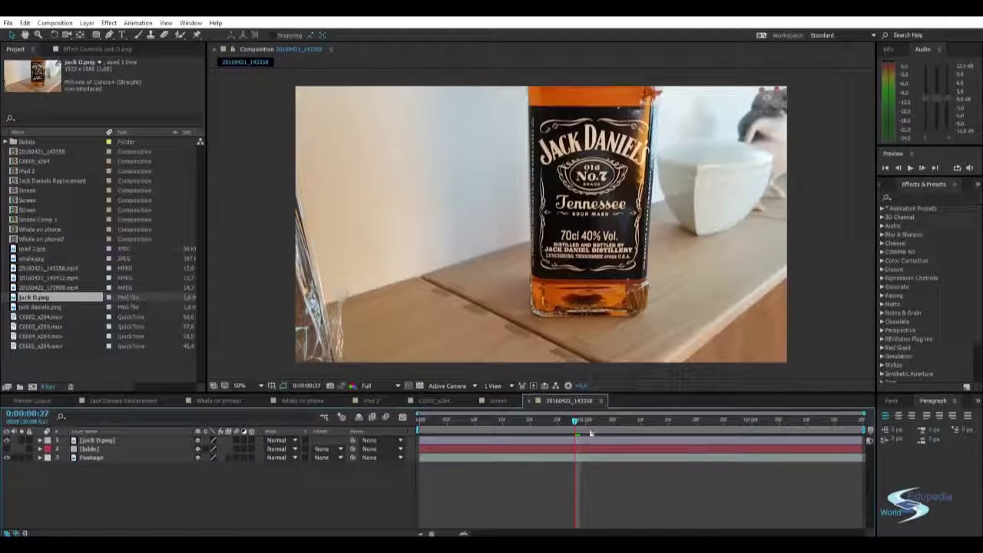
Step: Move the playhead to 0:00:00:28 and toggle the jack D.png layer's visibility to compare it with the footage
mouse_move(580, 426)
left_mouse_down()
mouse_move(680, 421)
mouse_move(558, 418)
mouse_move(580, 421)
left_mouse_up()
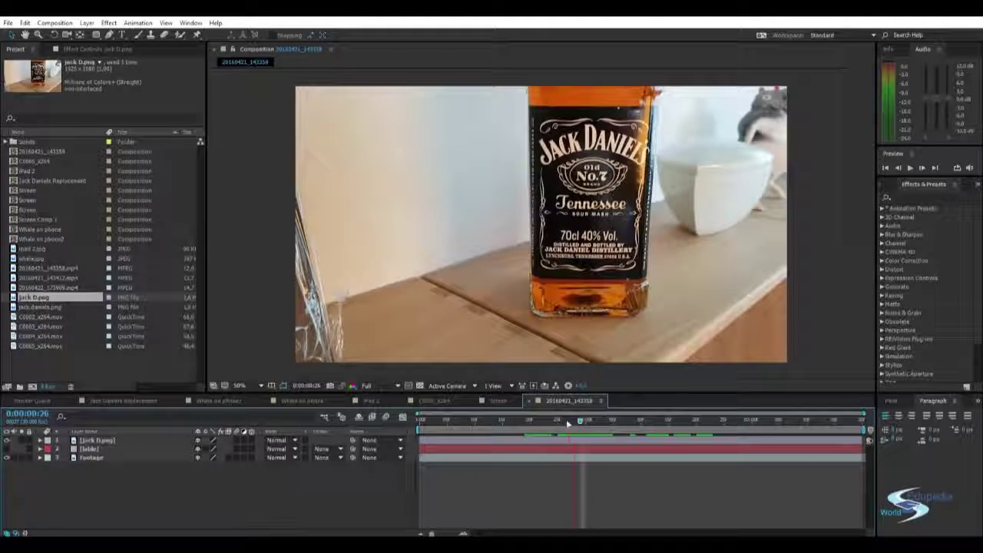
left_click(7, 442)
left_click(8, 441)
left_click(8, 441)
left_click(7, 442)
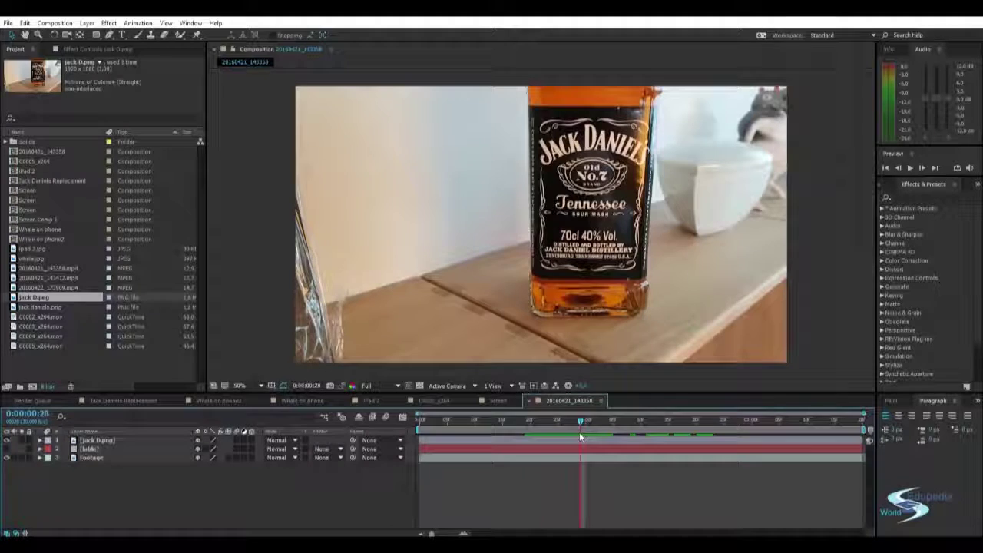
Step: Mask the jack D.png layer with the Pen tool around the label area where the WHISKEY text was removed
left_click(92, 448)
left_click(96, 440)
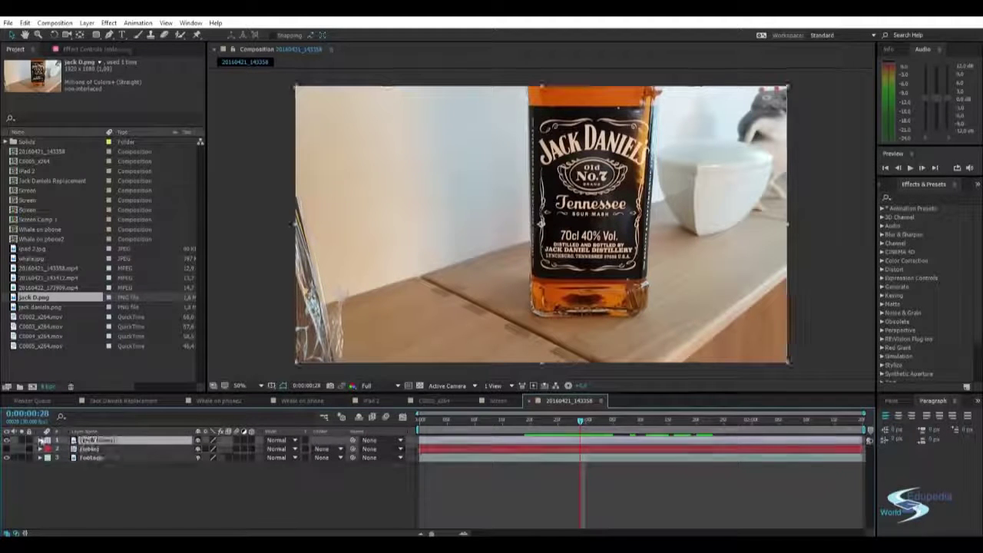
key("alt+w")
key("Return")
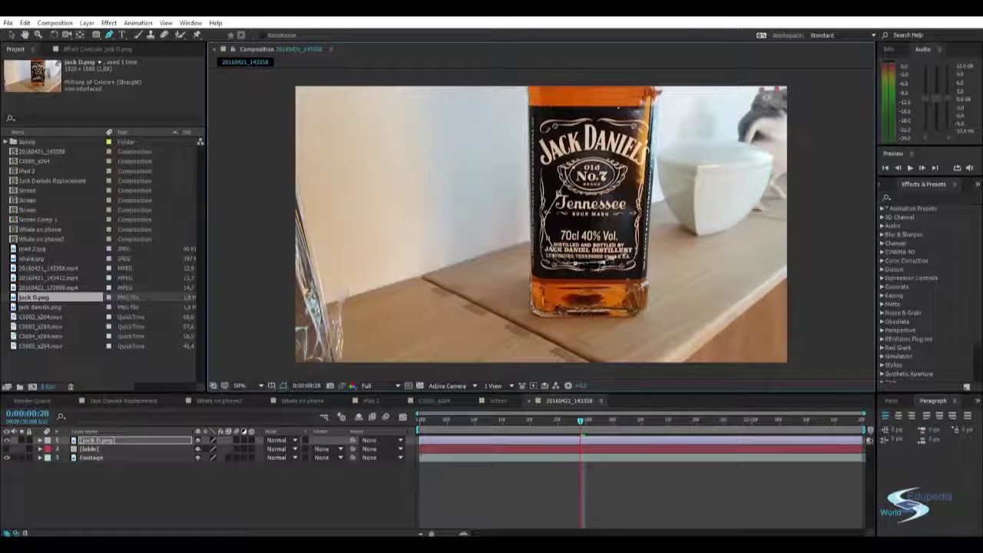
key("v")
left_click(502, 204)
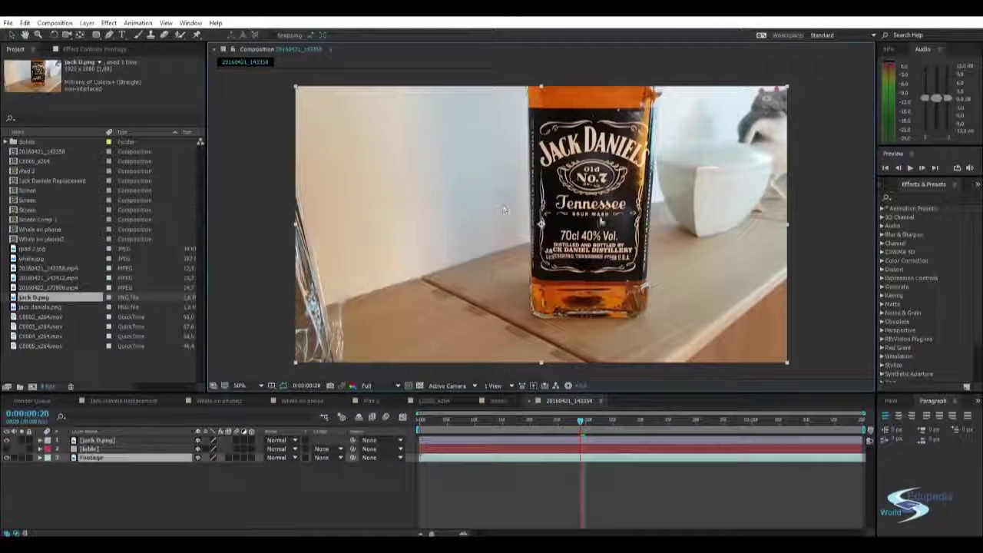
Step: Solo the masked jack D.png layer to check the cutout, turn solo off, and hide the layer
left_click(26, 441)
left_click(22, 440)
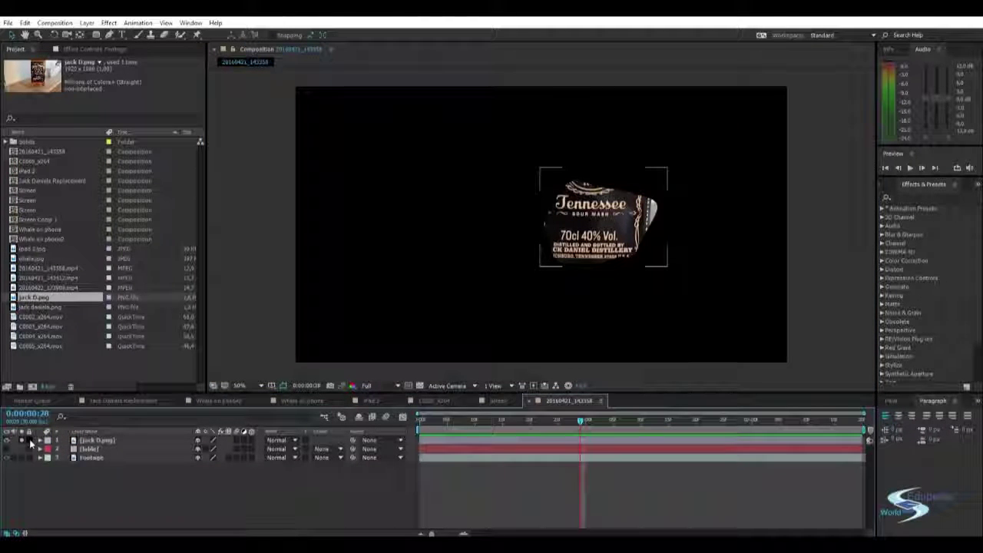
left_click(28, 441)
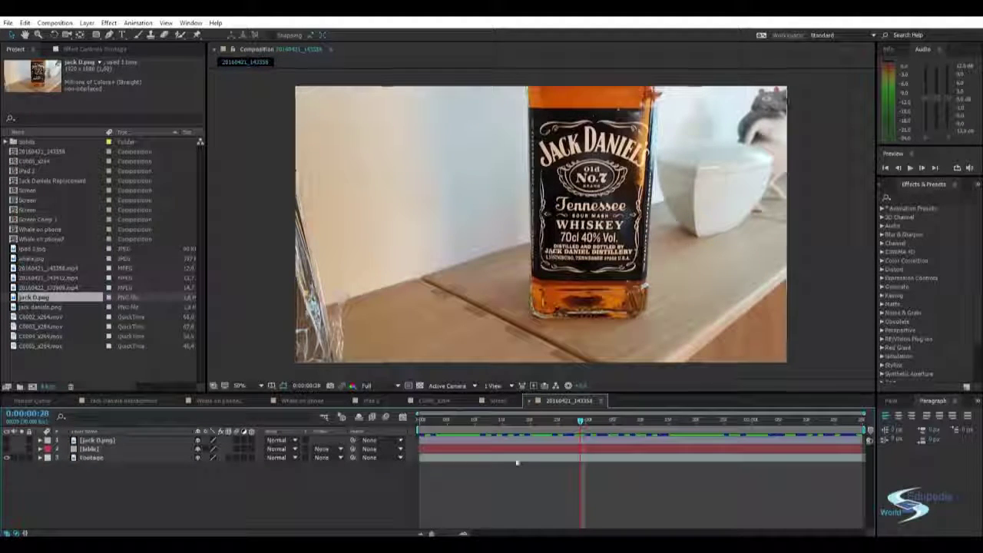
Step: Show the lable solid at 0:00:00:12 and pre-compose it as lable Comp 1, leaving all attributes in the 20160421_143358 composition
left_click(577, 458)
left_click_drag(574, 425, 491, 422)
left_click(96, 448)
left_click(6, 449)
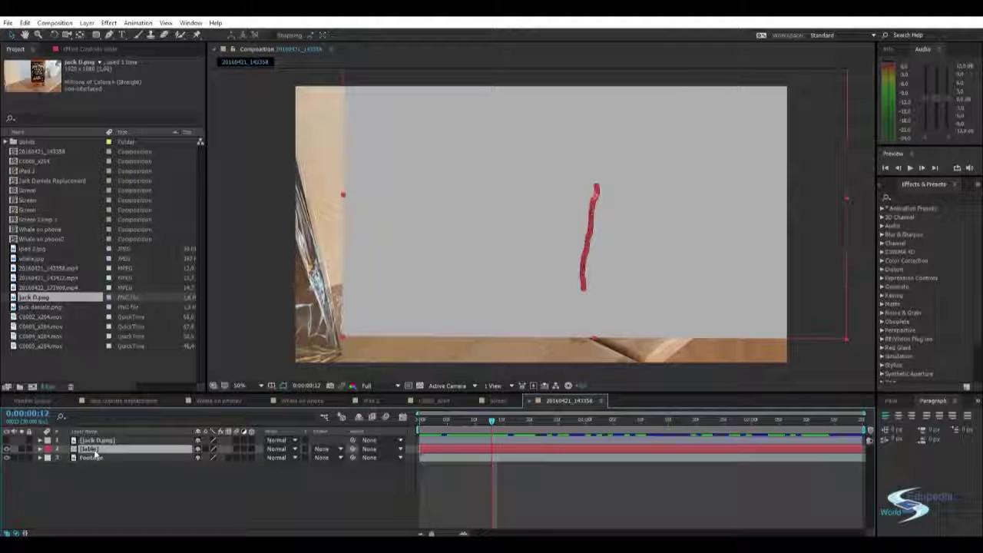
key("ctrl+shift+c")
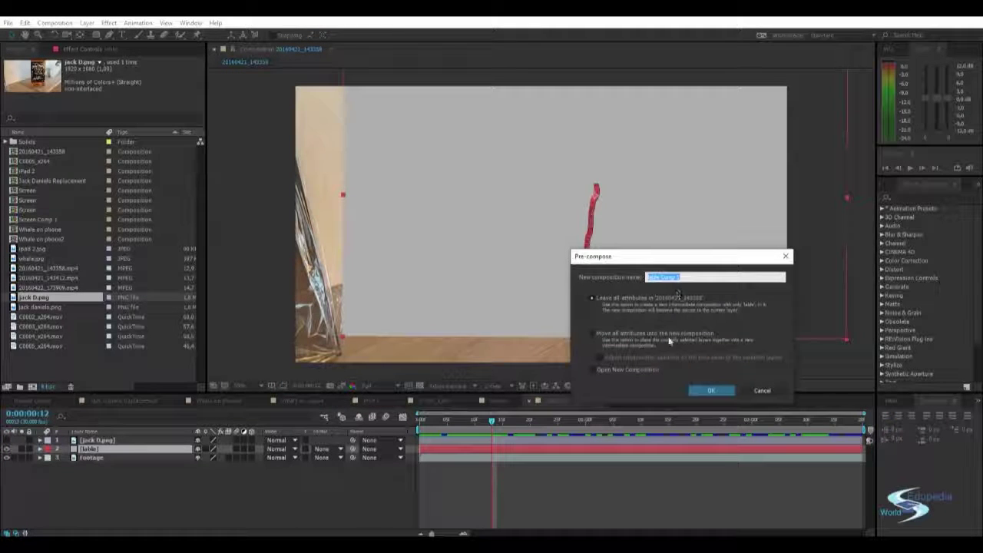
left_click(702, 389)
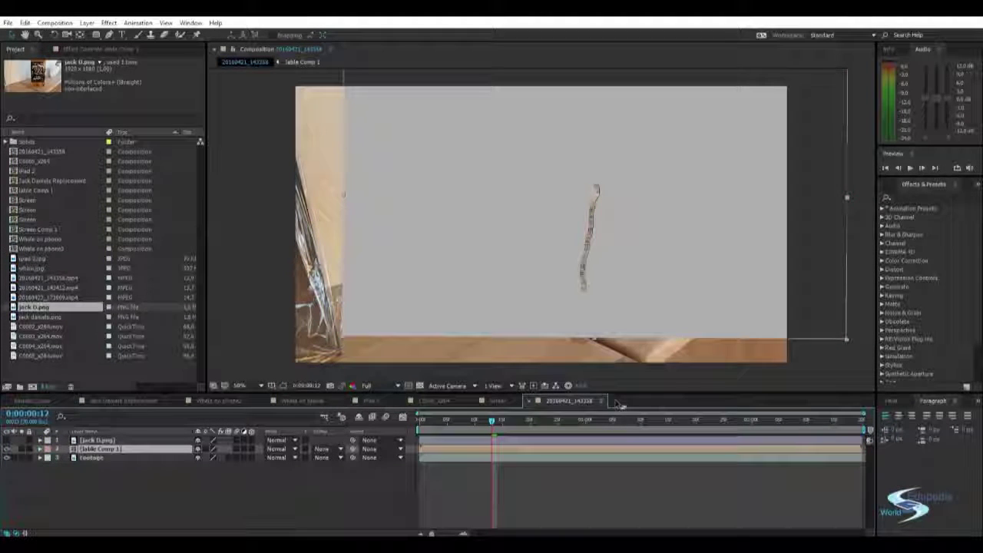
Step: Delete the jack D.png layer from 20160421_143358 and, inside lable Comp 1, replace the lable solid with jack D.png
left_click(101, 441)
key("Delete")
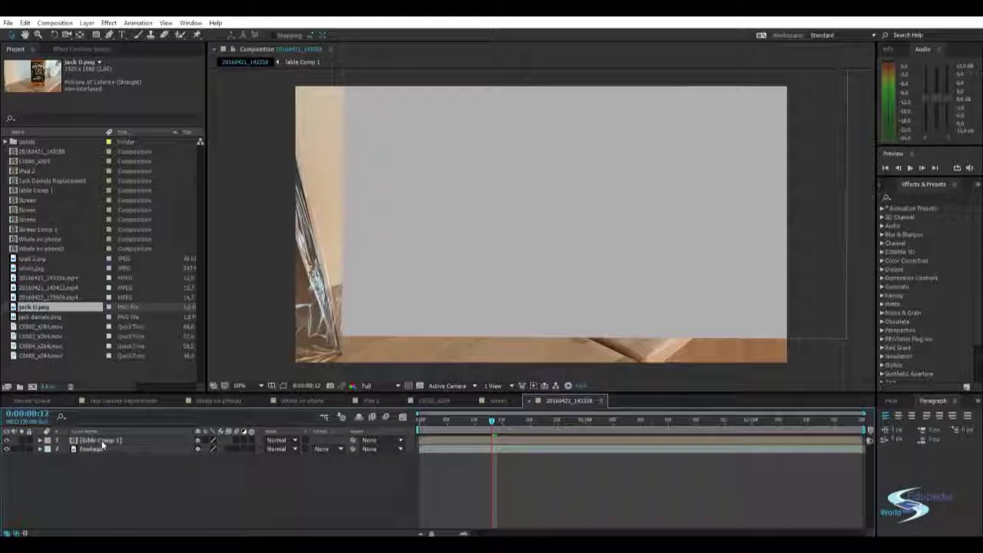
double_click(101, 440)
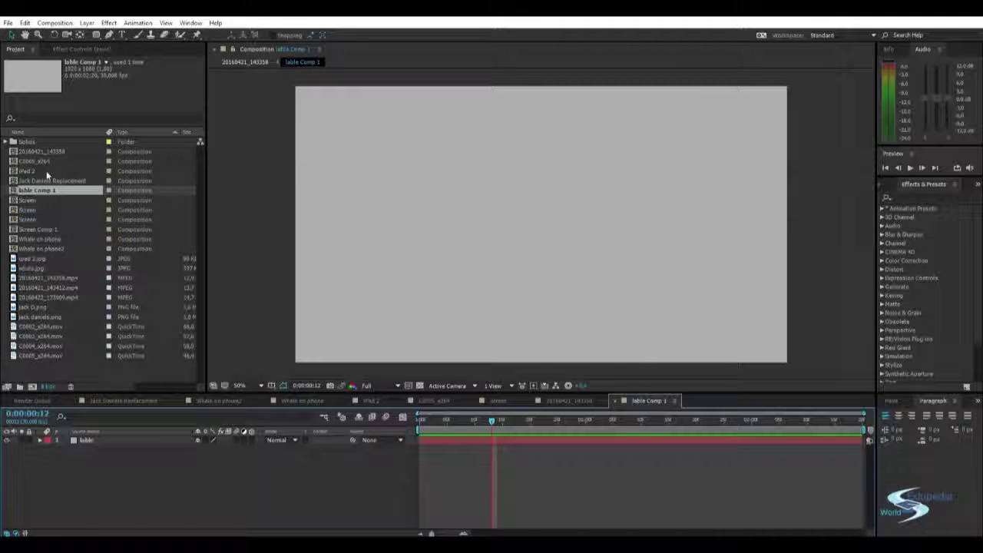
left_click_drag(35, 307, 89, 442)
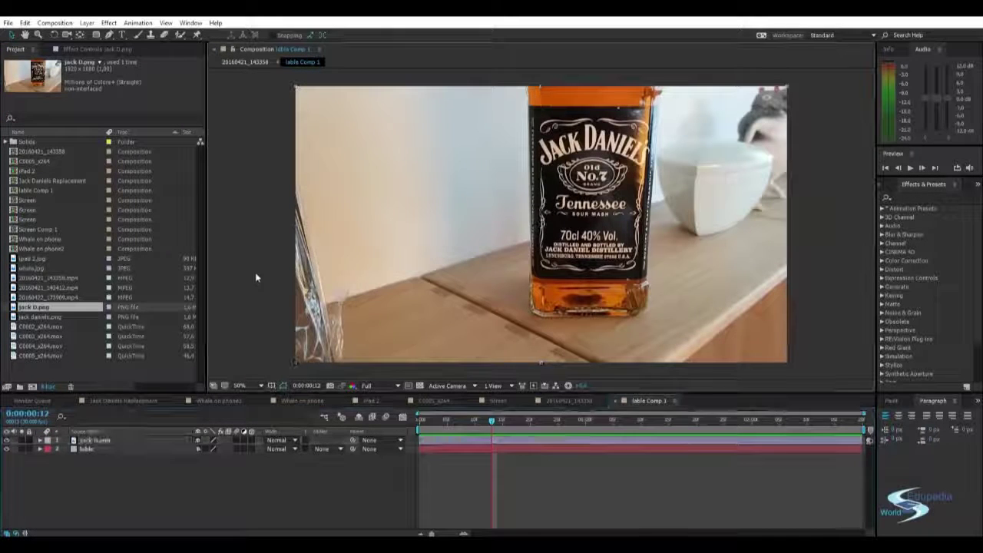
left_click(124, 450)
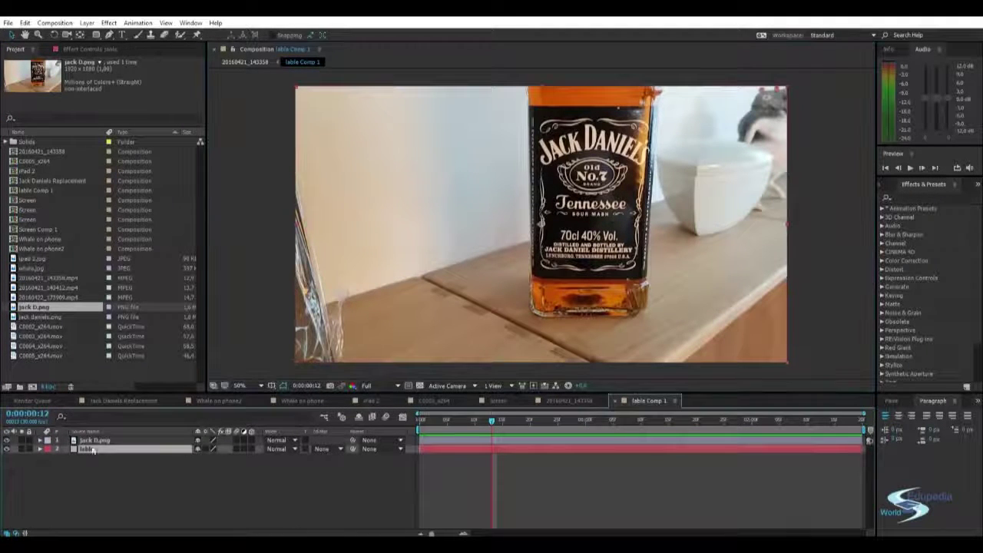
key("Delete")
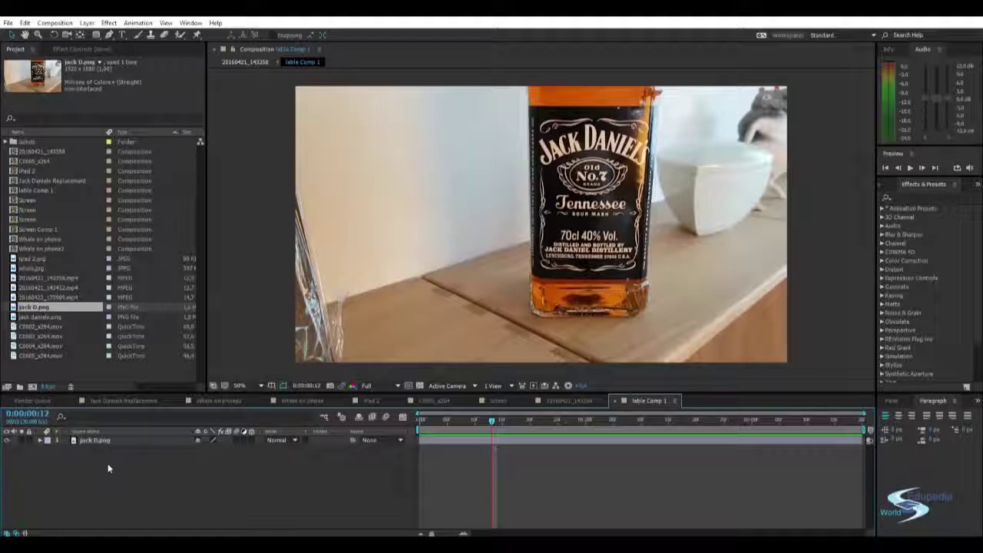
left_click(178, 476)
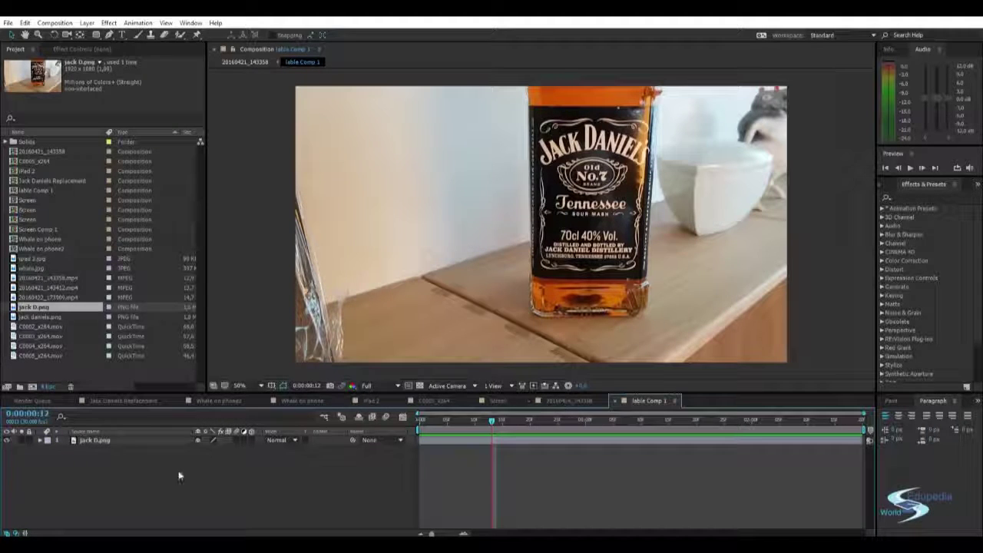
Step: In 20160421_143358, add a rounded rectangular mask to the lable Comp 1 layer over the middle of the bottle label
left_click(581, 400)
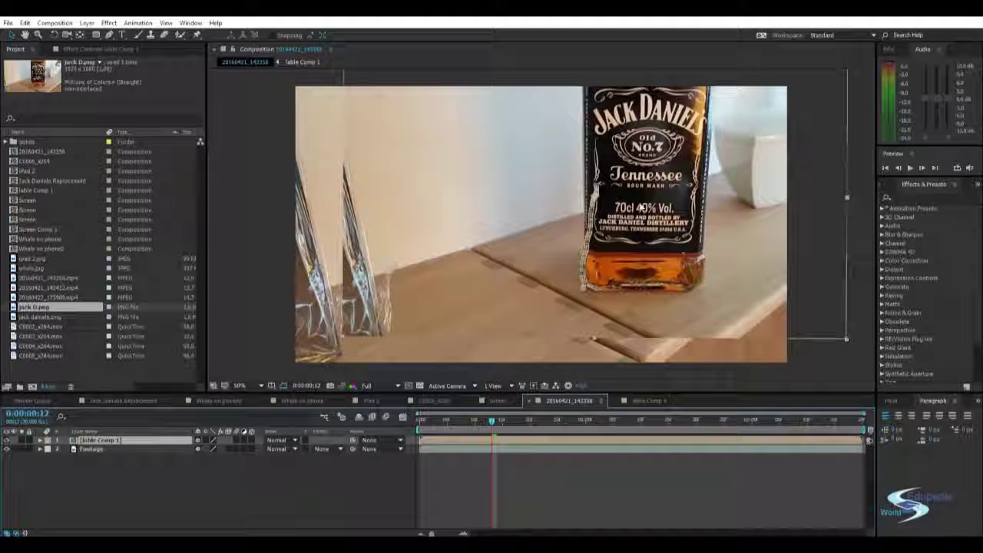
left_click(96, 35)
left_click(138, 35)
left_click_drag(584, 203, 665, 238)
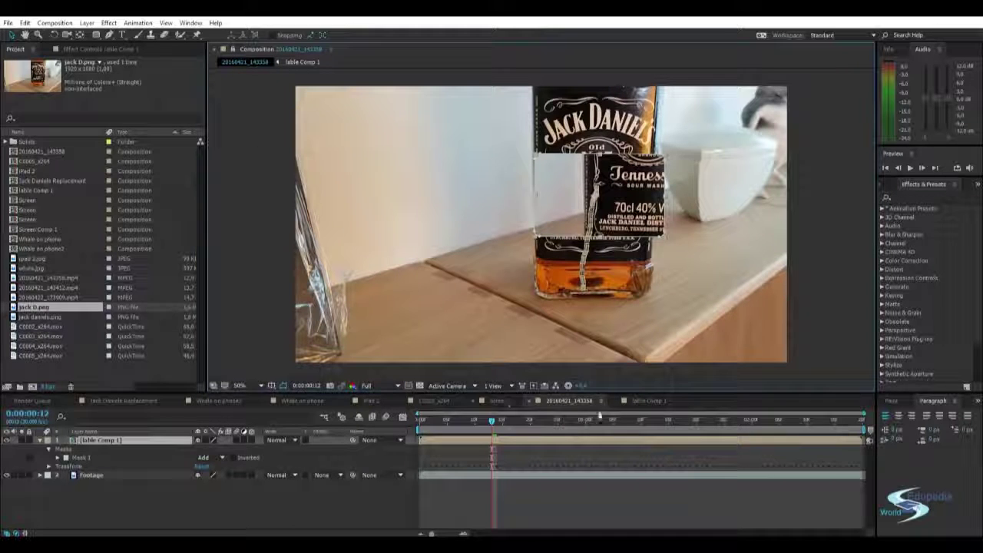
Step: Shift jack D.png inside lable Comp 1 so its label lines up with the bottle in 20160421_143358
left_click(635, 401)
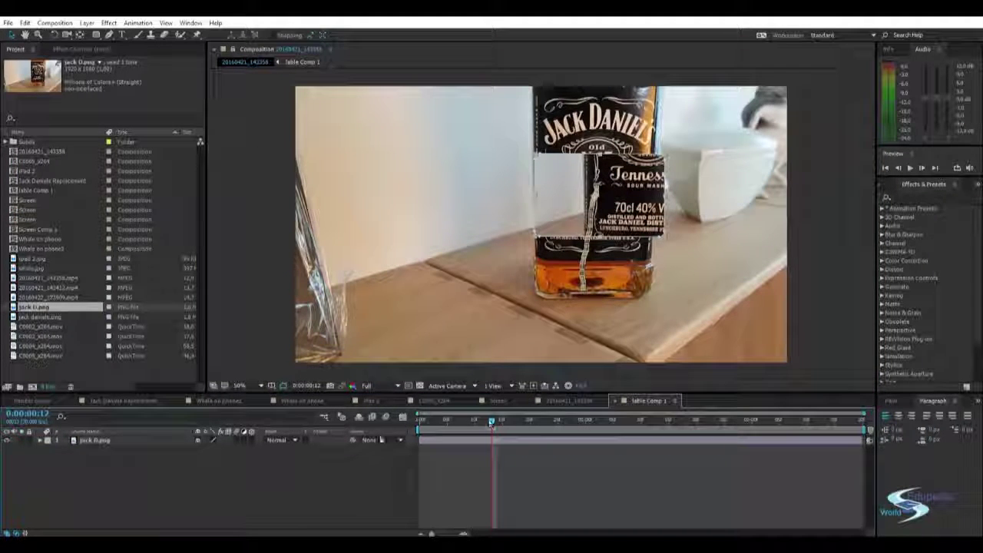
left_click(128, 443)
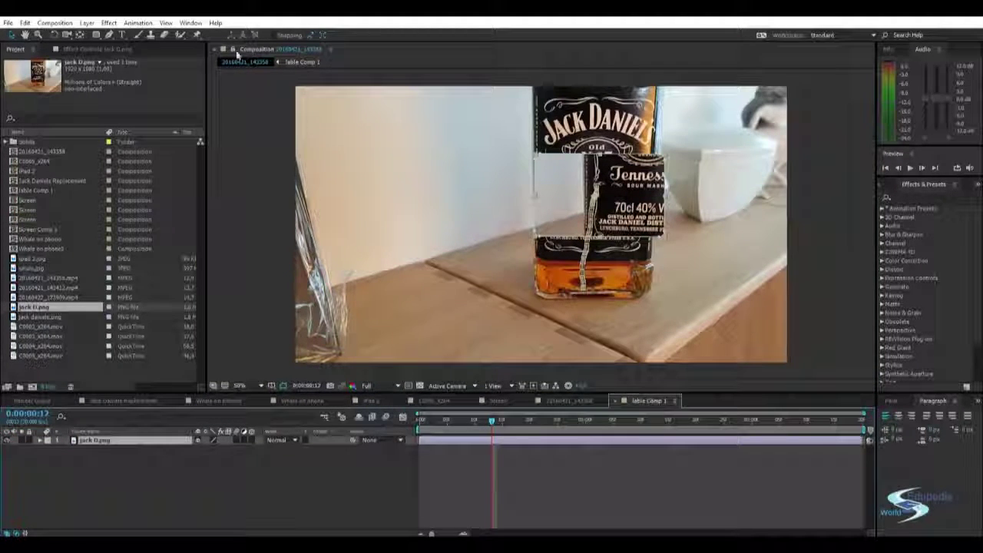
left_click_drag(601, 223, 568, 225)
left_click(554, 401)
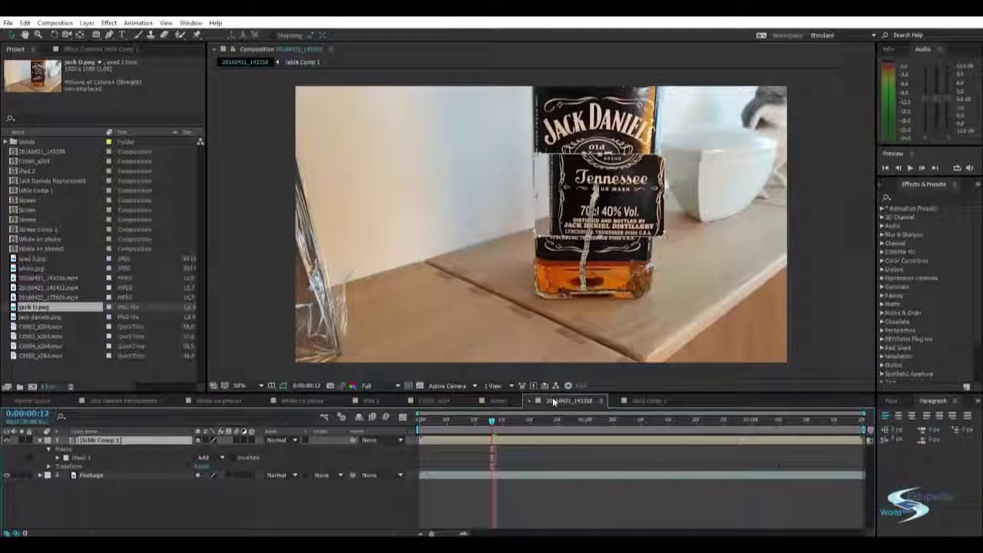
left_click(636, 402)
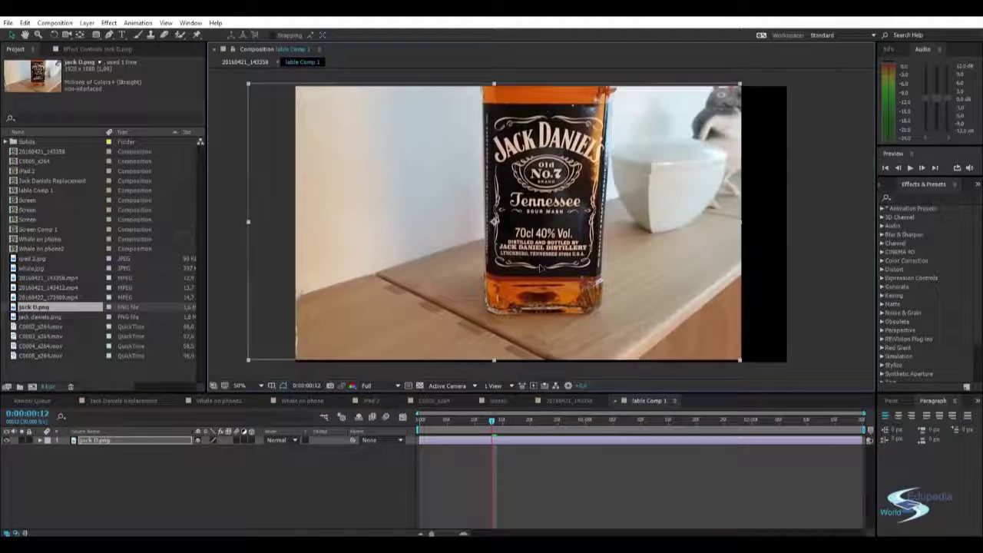
left_click(576, 401)
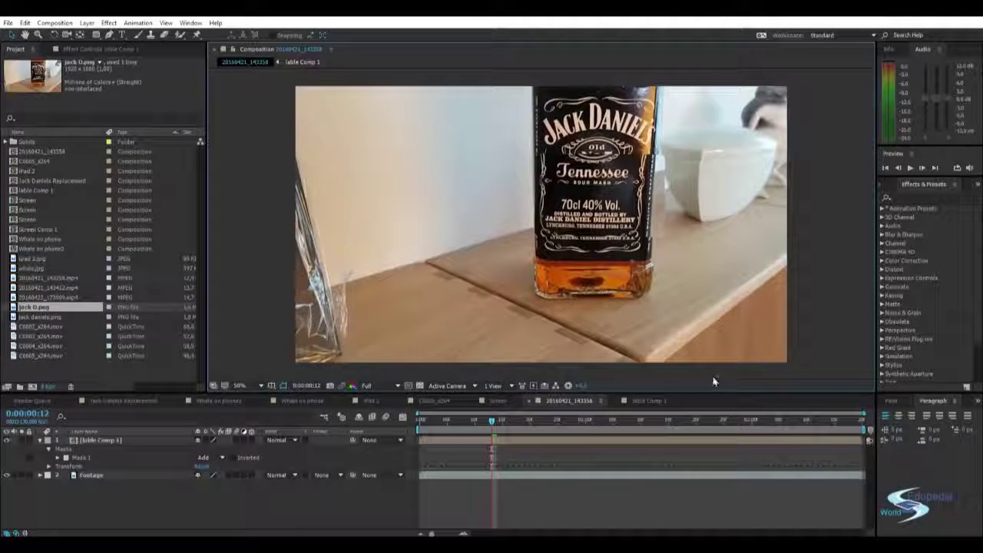
Step: Shrink the lable Comp 1 mask so it fits inside the label's border, from below BRAND to the distillery lines
key("slash")
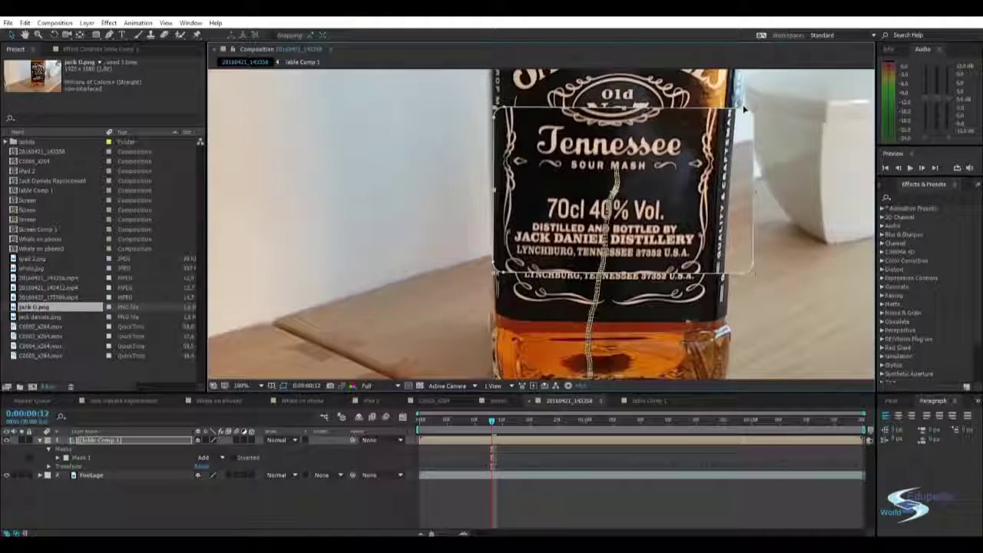
left_click(743, 111)
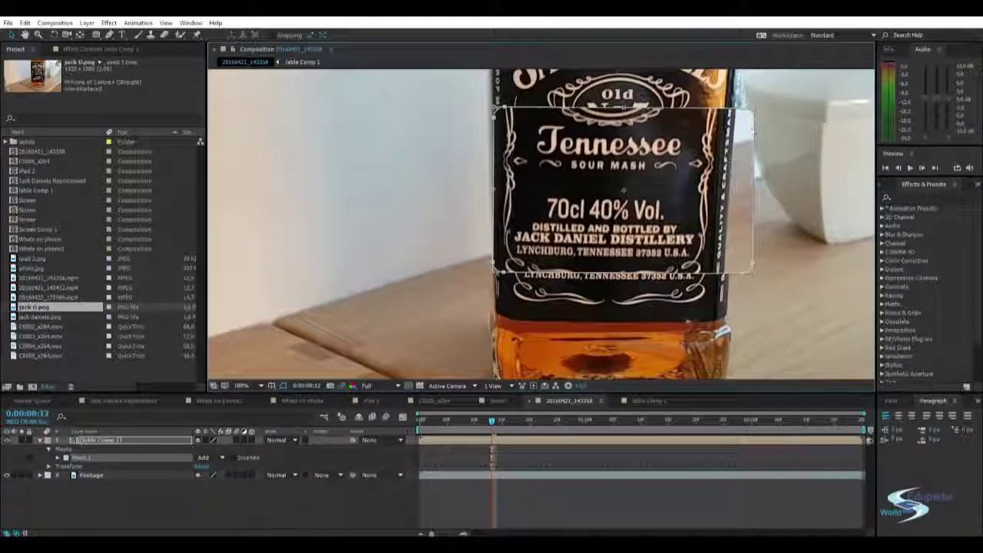
left_click_drag(752, 275, 700, 250)
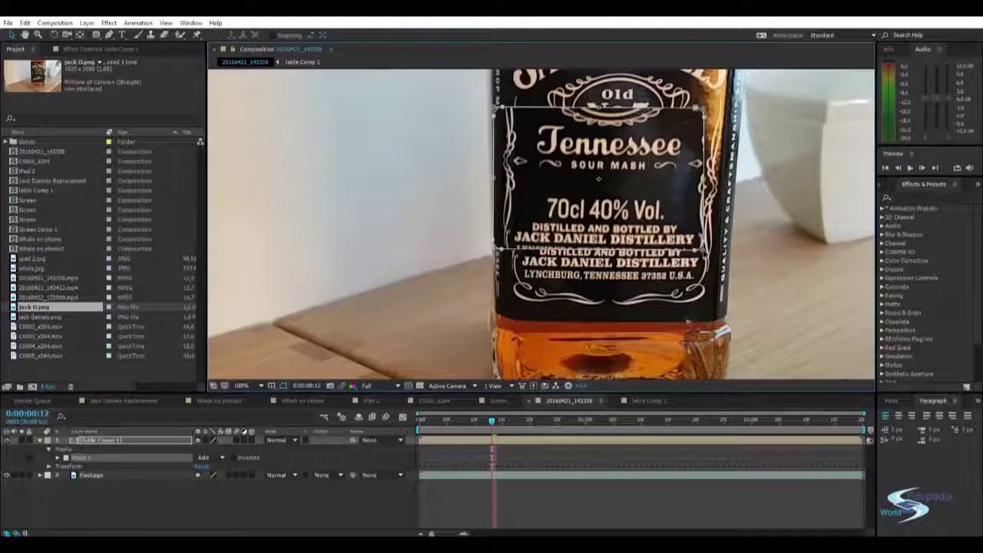
left_click_drag(494, 107, 514, 127)
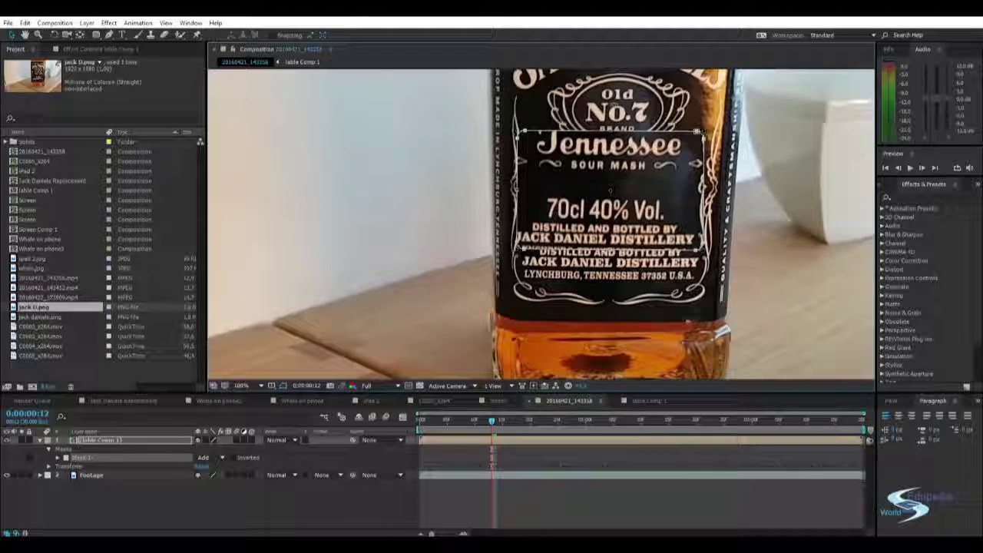
Step: Look at the Jack Daniels Replacement composition for comparison and return to 20160421_143358
left_click(441, 403)
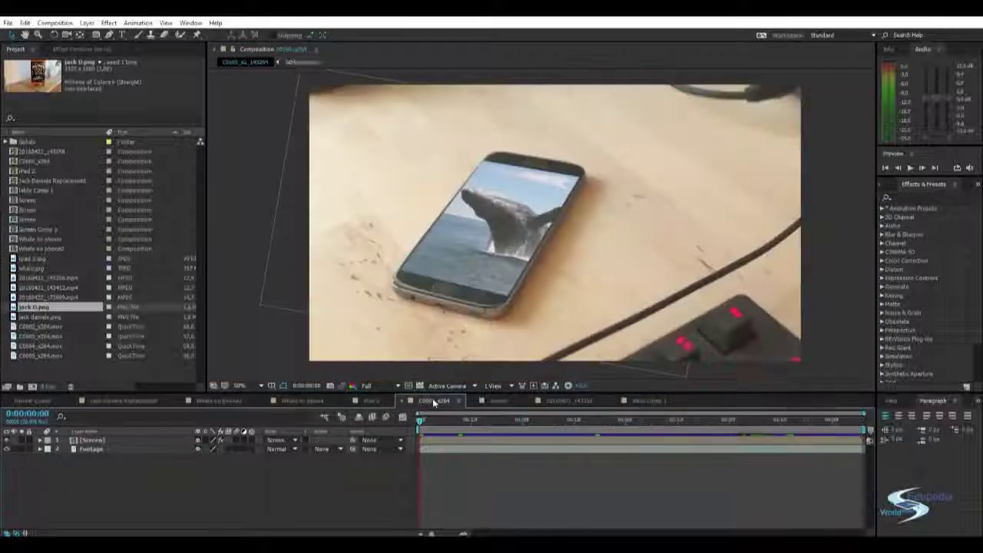
left_click(296, 401)
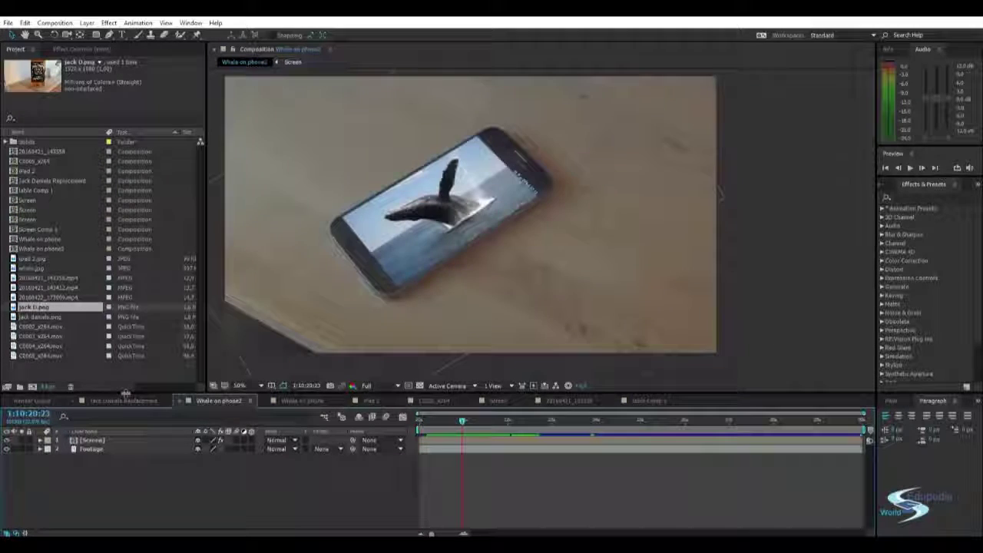
left_click(124, 400)
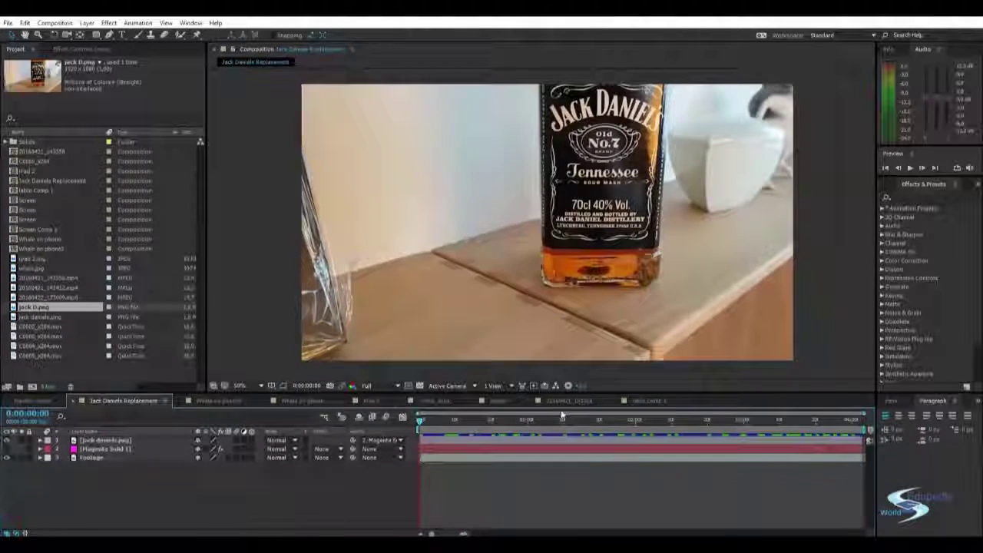
left_click(566, 401)
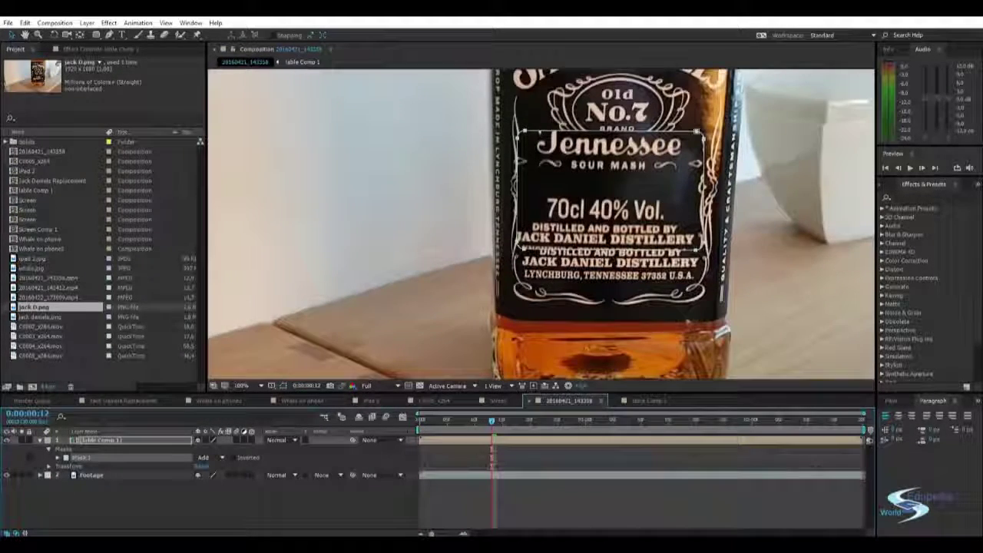
Step: Switch to mocha, review the available formats for exporting tracking data, and cancel the export
key("alt+Tab")
key("alt+Tab")
key("alt+Tab")
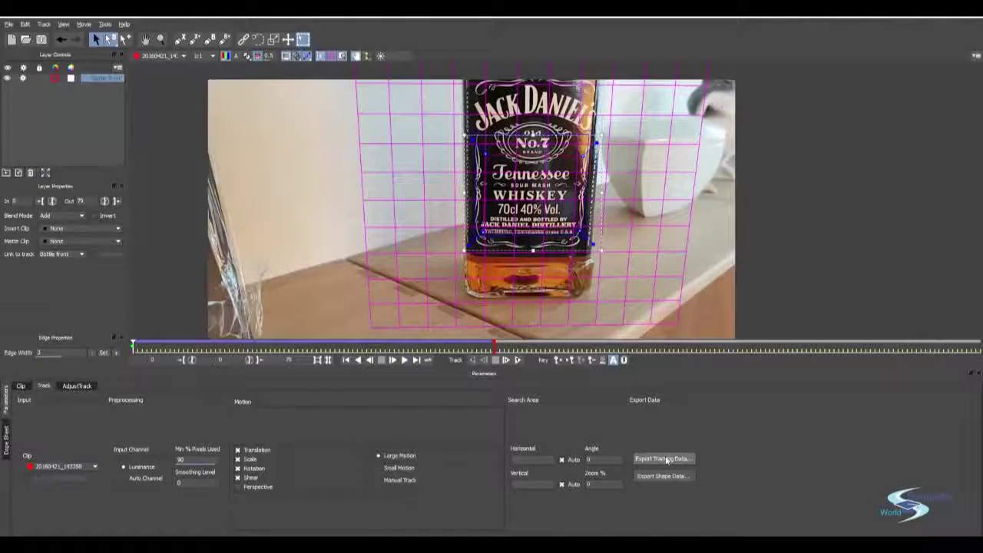
left_click(665, 459)
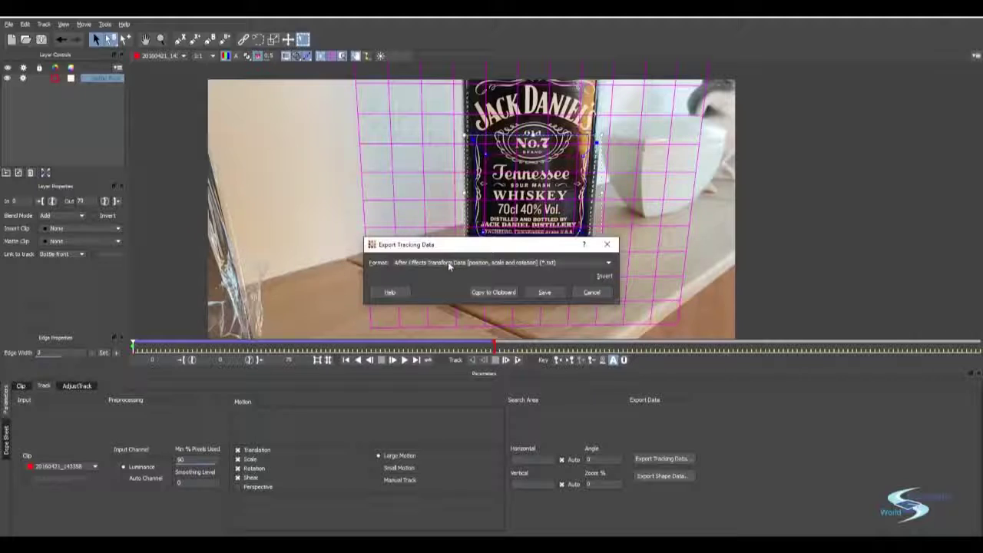
left_click(518, 266)
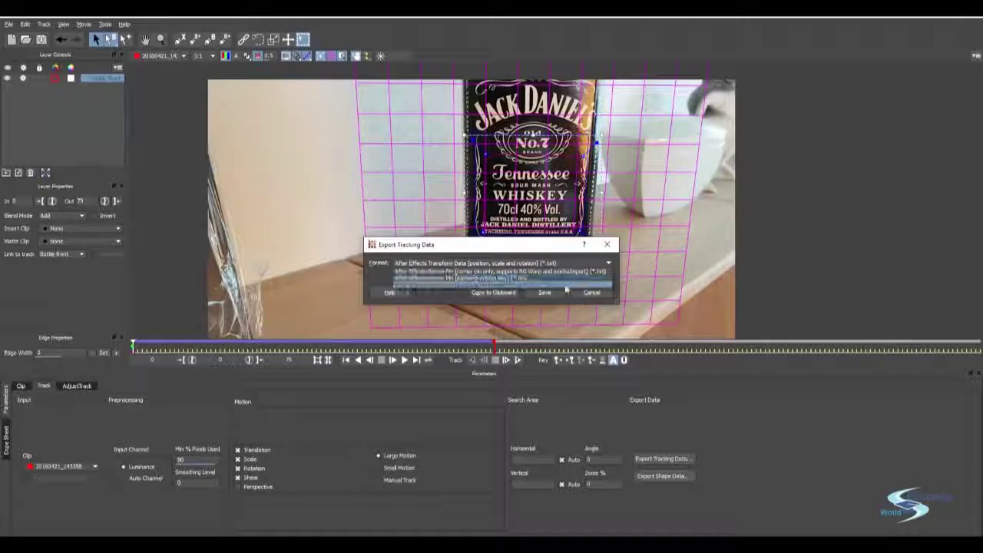
left_click(590, 293)
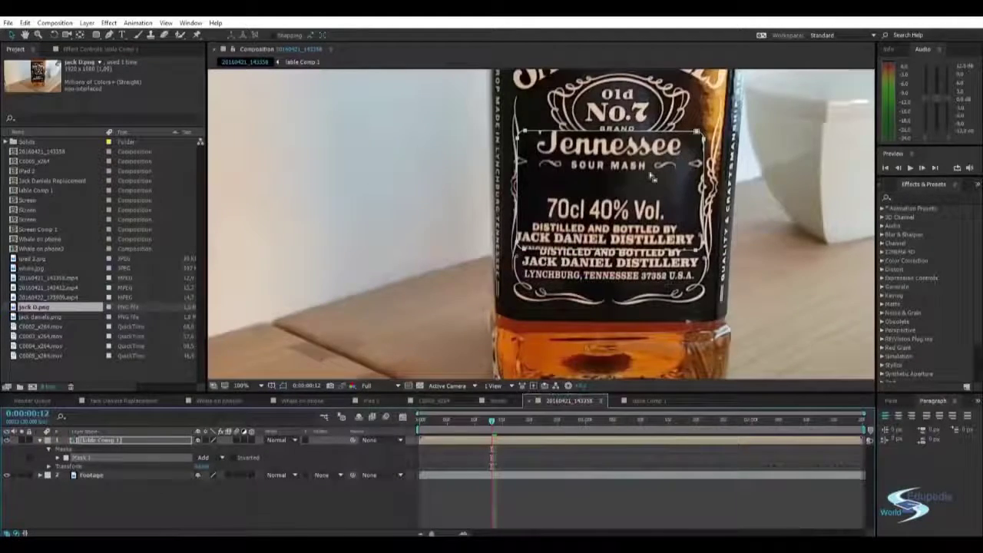
Step: Reposition jack D.png inside lable Comp 1 until the Tennessee and 70cl text blends with the footage label around the mask
scroll(651, 177, "down", 1)
left_click_drag(577, 244, 554, 252)
scroll(557, 259, "up", 1)
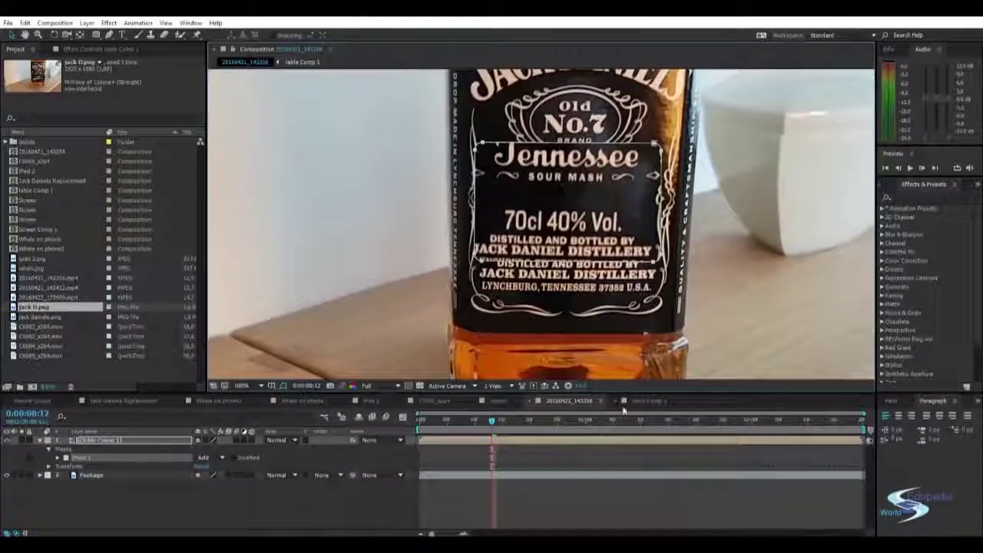
left_click(301, 62)
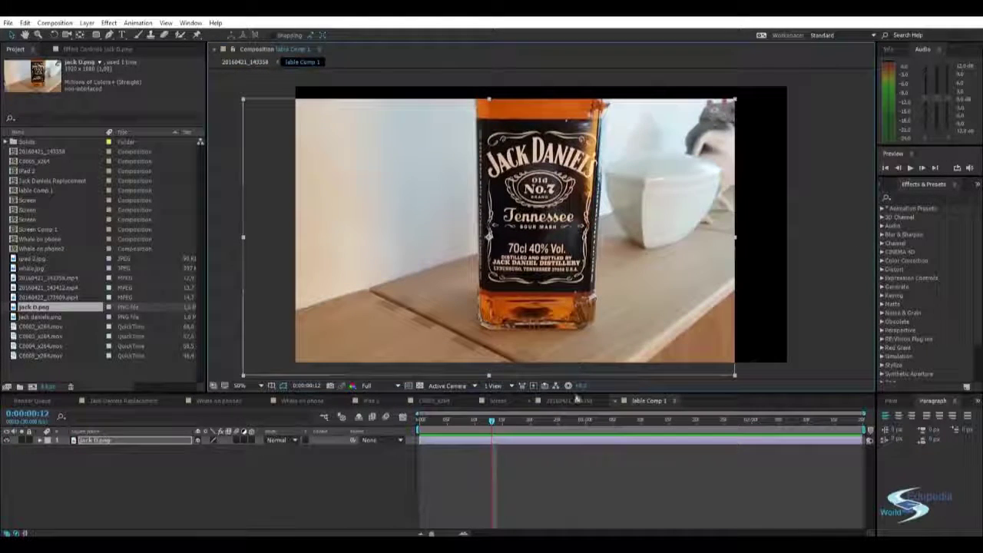
left_click(577, 400)
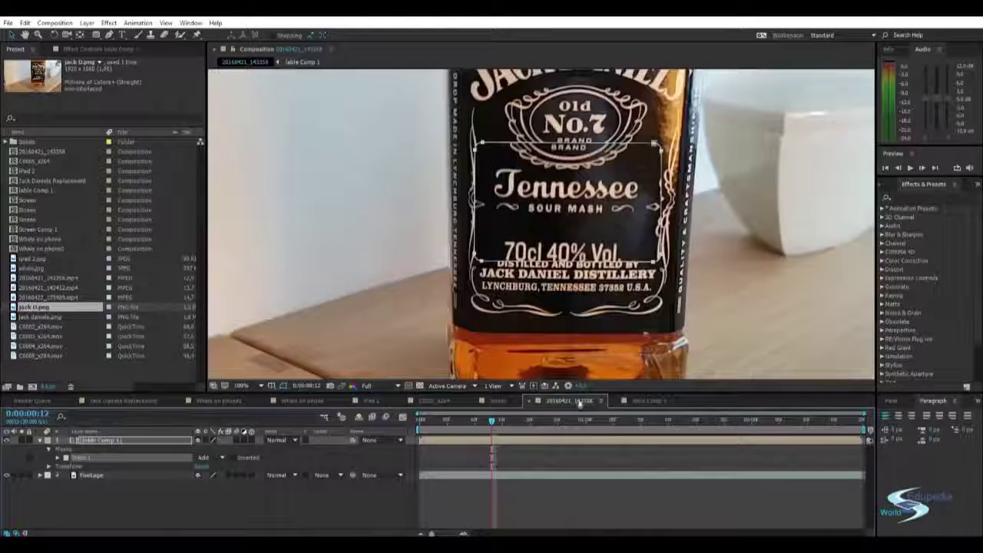
left_click(637, 400)
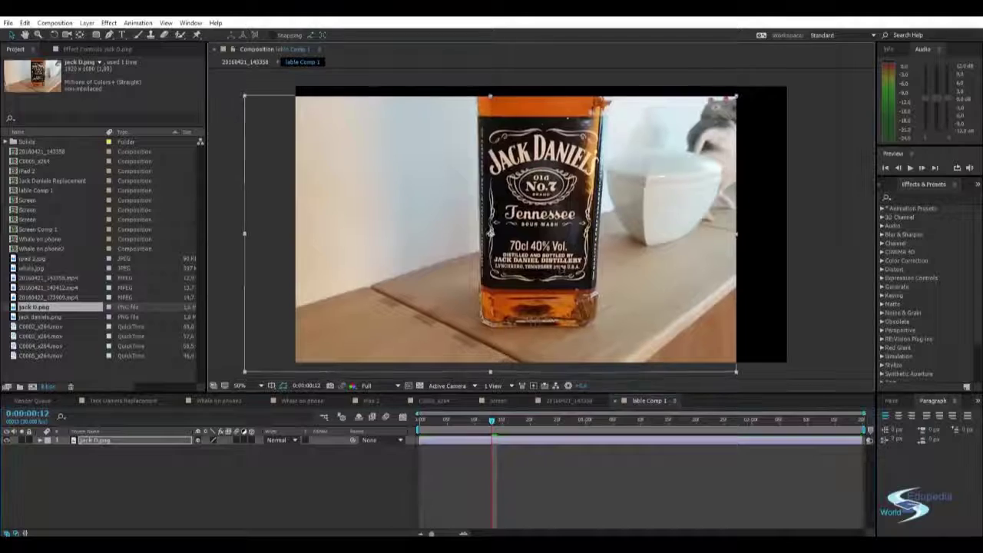
left_click(574, 400)
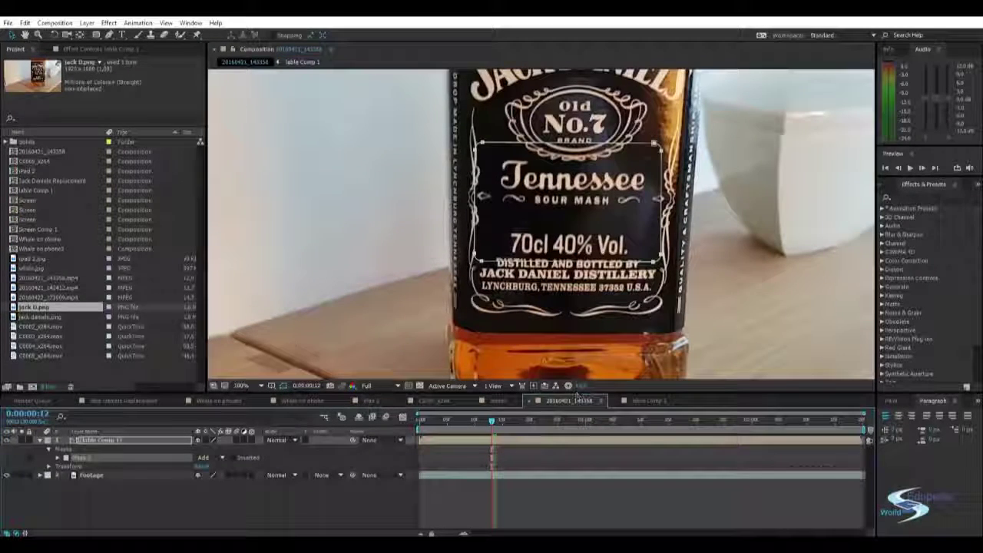
left_click(736, 280)
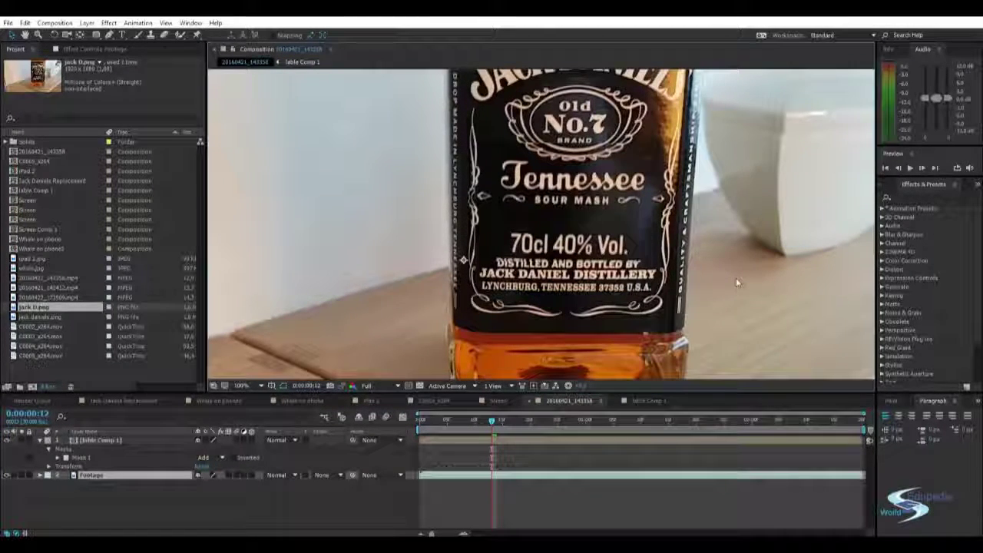
Step: Preview the tracked label replacement, inspect the label closely at 0:00:01:00, and select the lable Comp 1 layer
key("space")
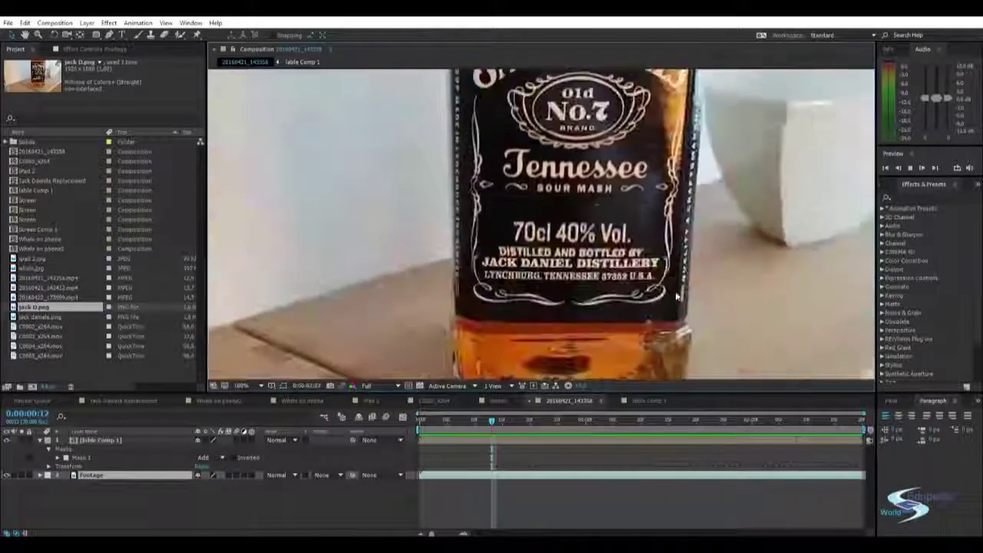
scroll(660, 290, "down", 2)
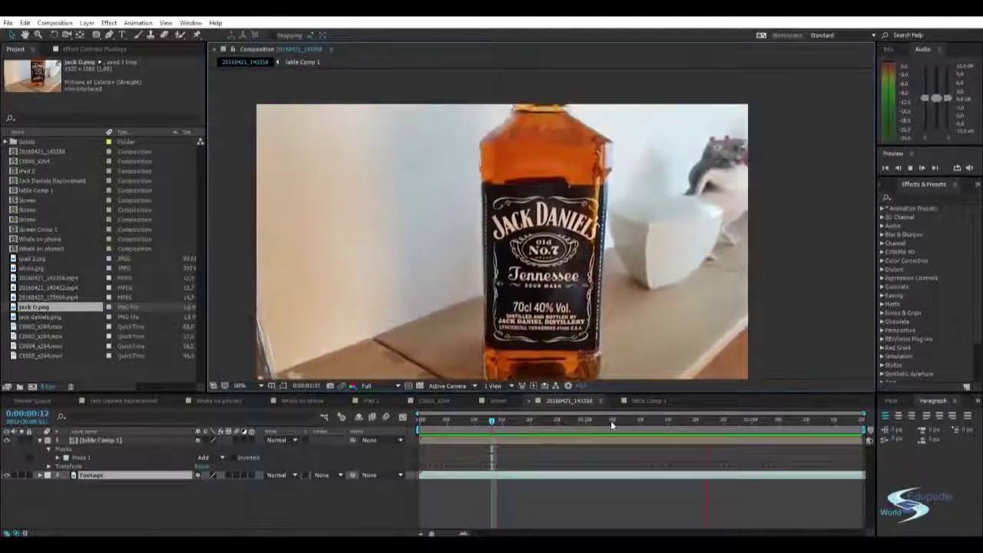
key("space")
scroll(570, 280, "up", 2)
left_click_drag(570, 281, 570, 253)
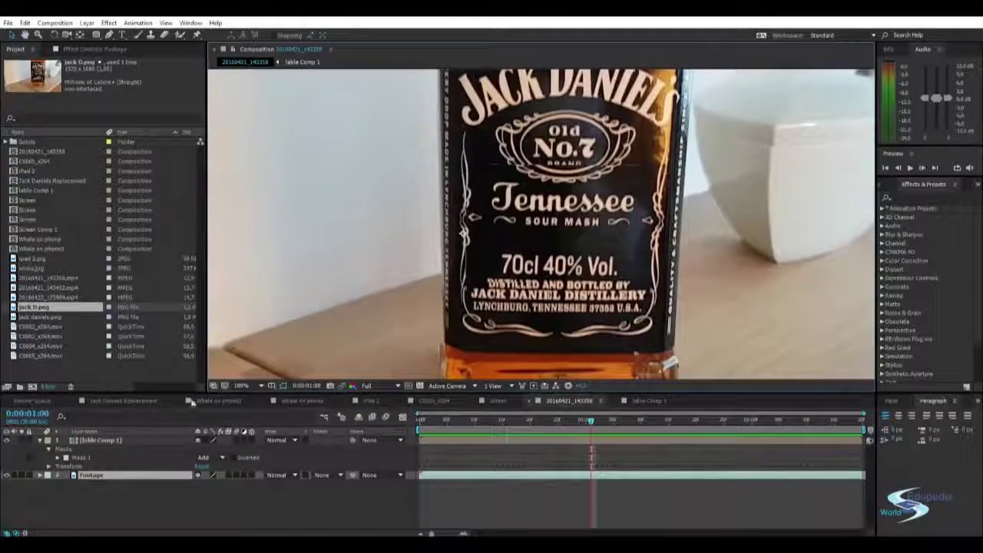
left_click(111, 439)
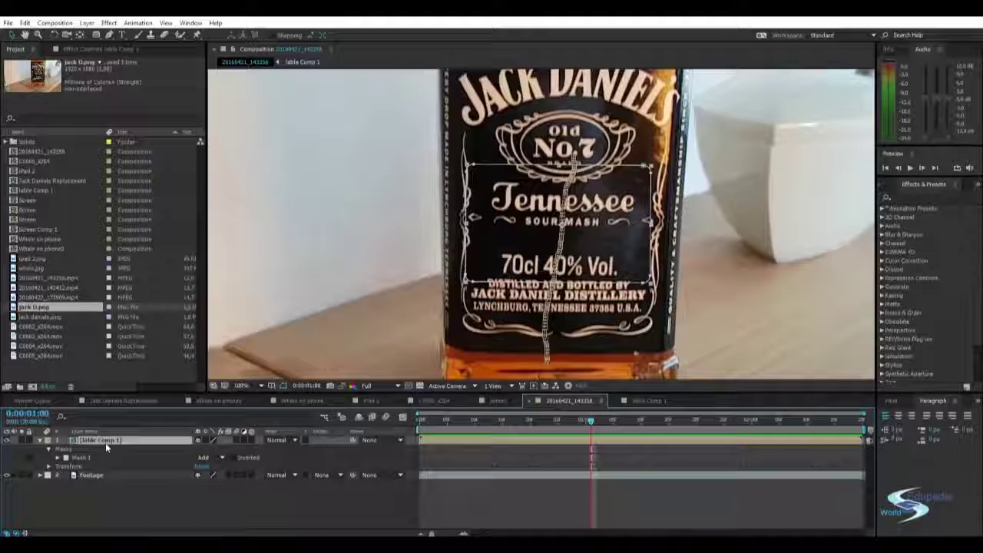
Step: Feather Mask 1 on the lable Comp 1 layer and shift jack D.png slightly inside lable Comp 1, comparing the result in 20160421_143358
key("f")
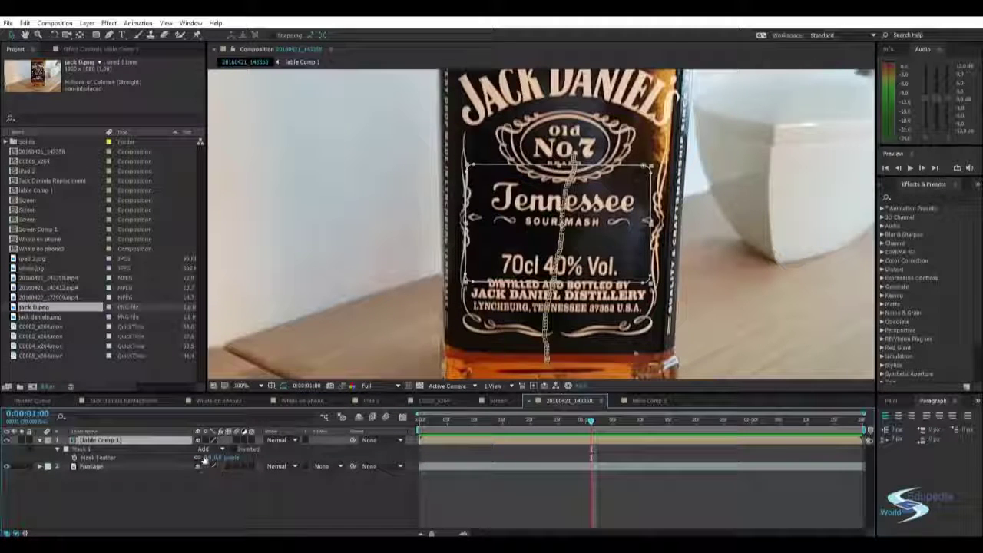
left_click_drag(219, 458, 229, 458)
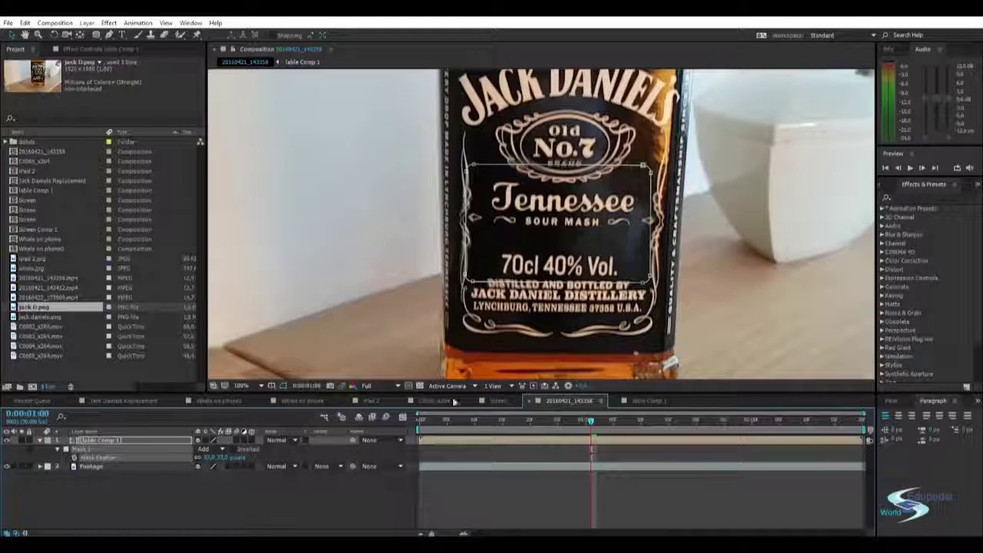
left_click(646, 401)
left_click_drag(582, 262, 585, 261)
left_click(575, 402)
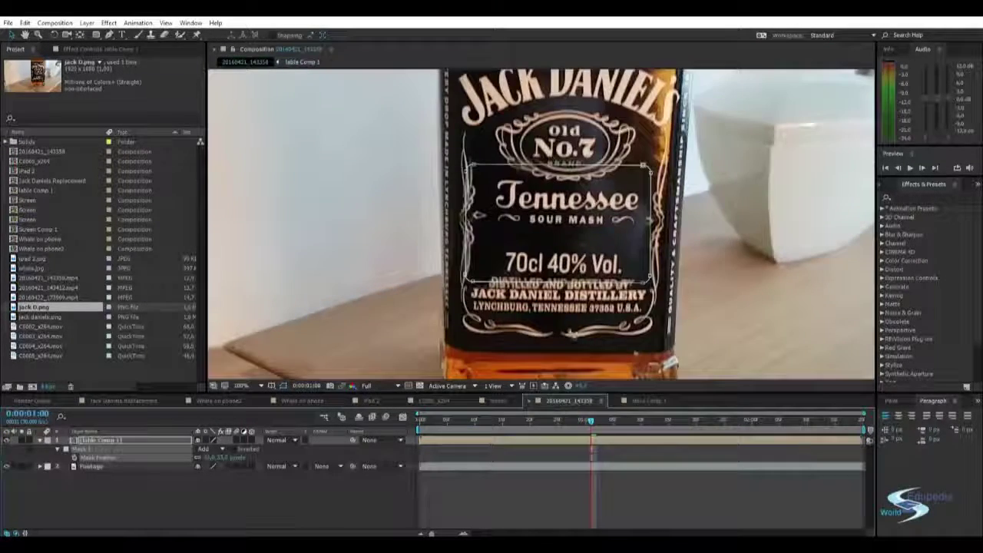
Step: Shift jack D.png down and to the left inside lable Comp 1 until its lower text lines match the footage label
scroll(527, 243, "up", 2)
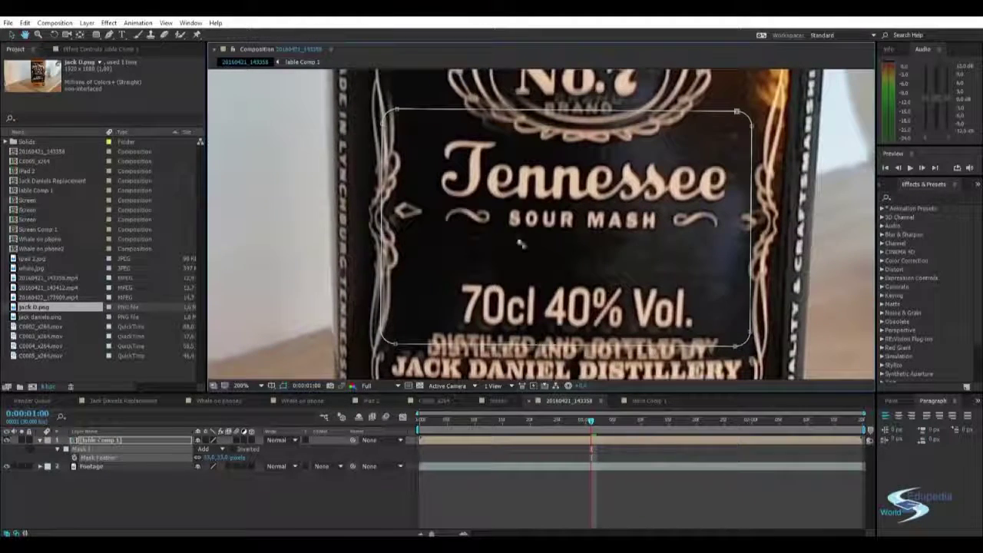
left_click(634, 401)
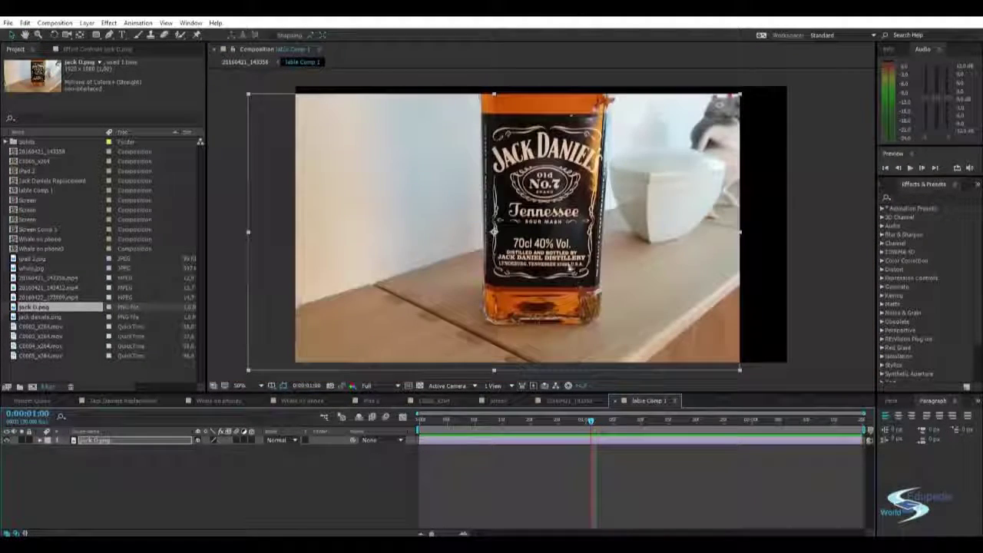
left_click(562, 403)
left_click(642, 402)
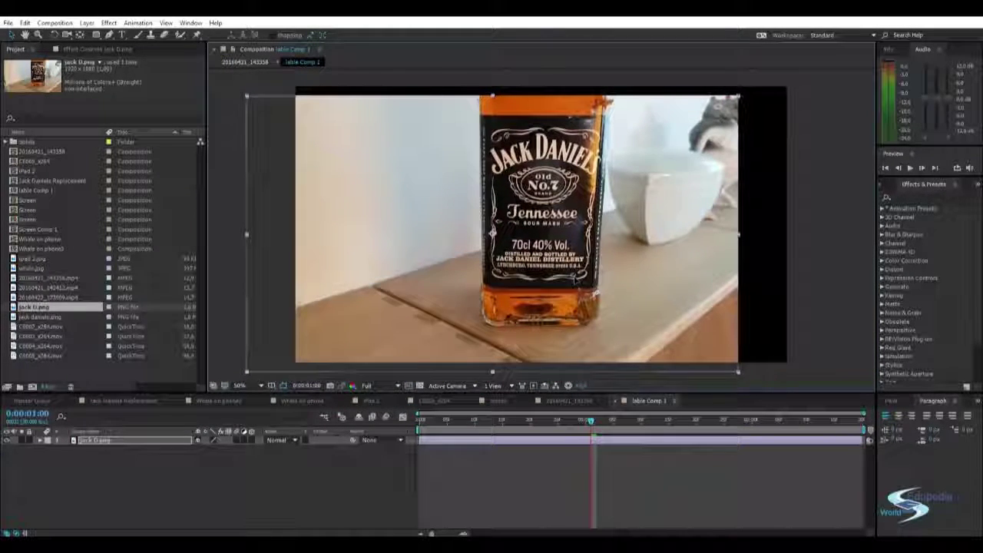
left_click(593, 402)
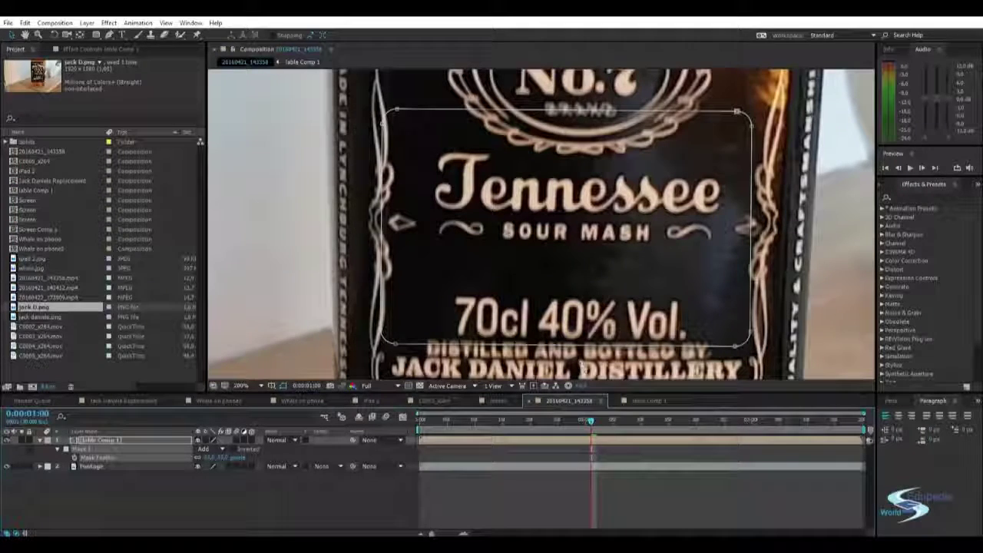
left_click(645, 401)
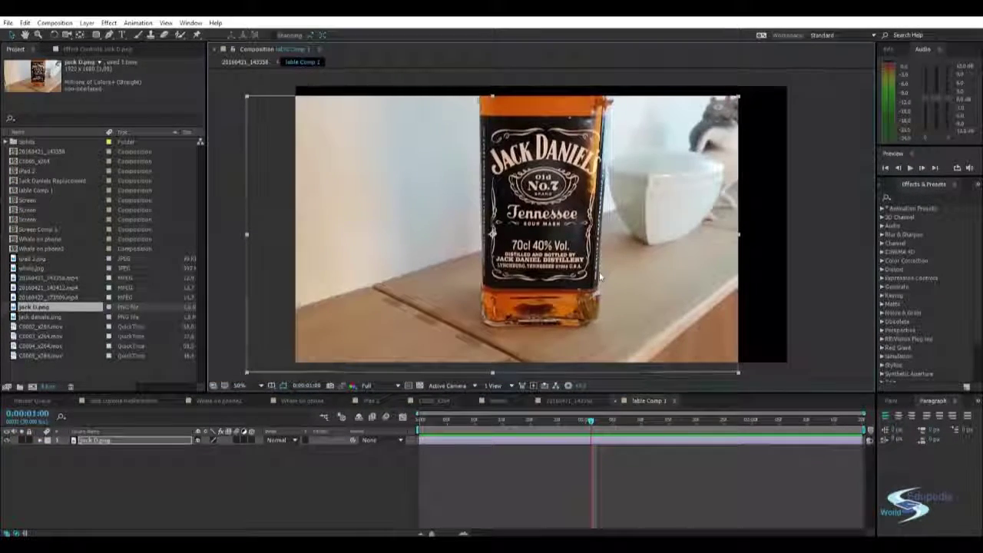
left_click(560, 401)
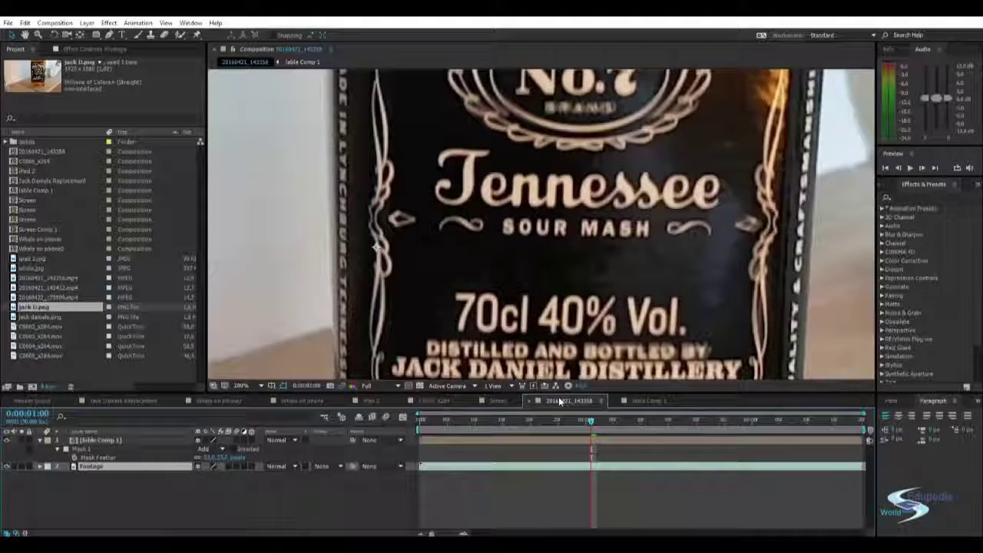
Step: Nudge jack D.png slightly further left inside lable Comp 1 and check the label edges in 20160421_143358
scroll(596, 269, "down", 2)
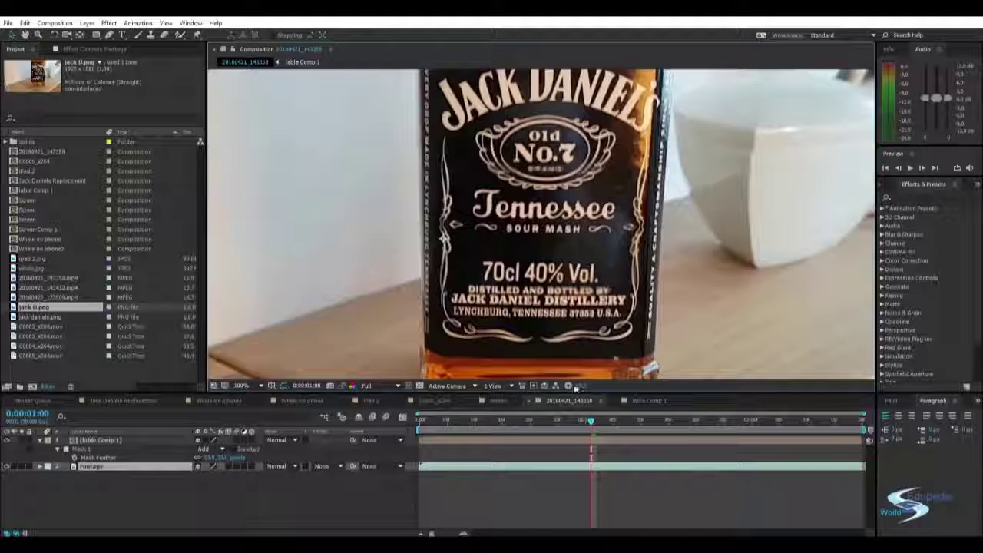
left_click(632, 400)
left_click(574, 402)
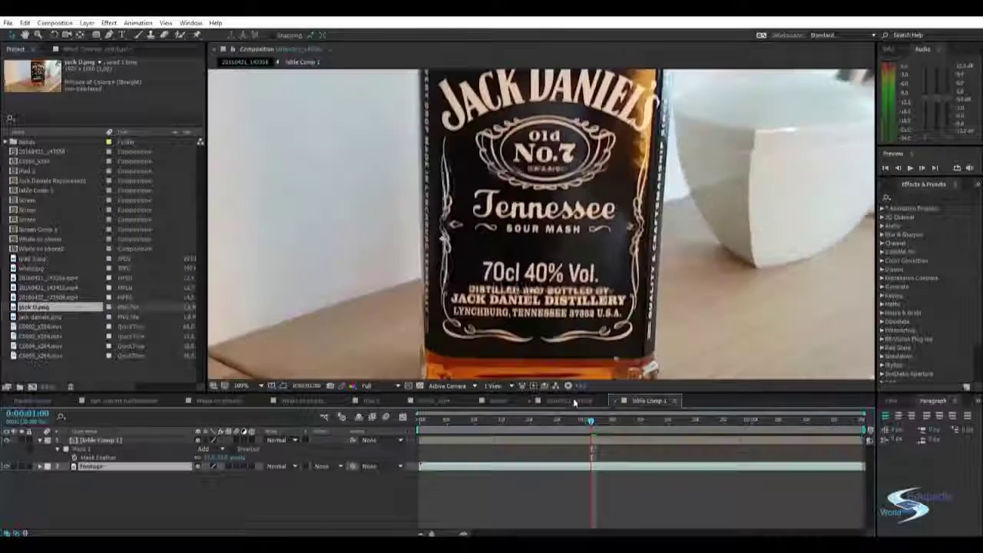
left_click(649, 400)
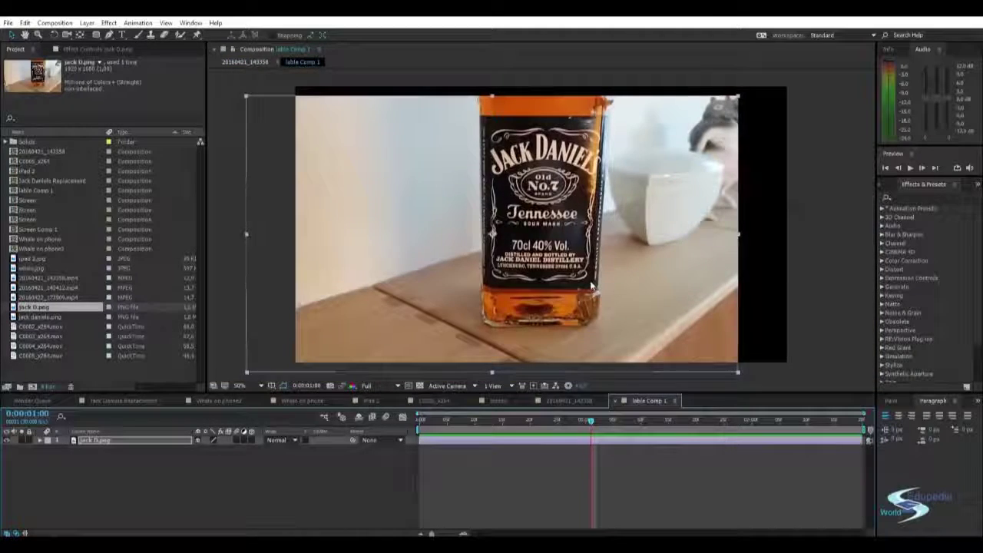
left_click(581, 400)
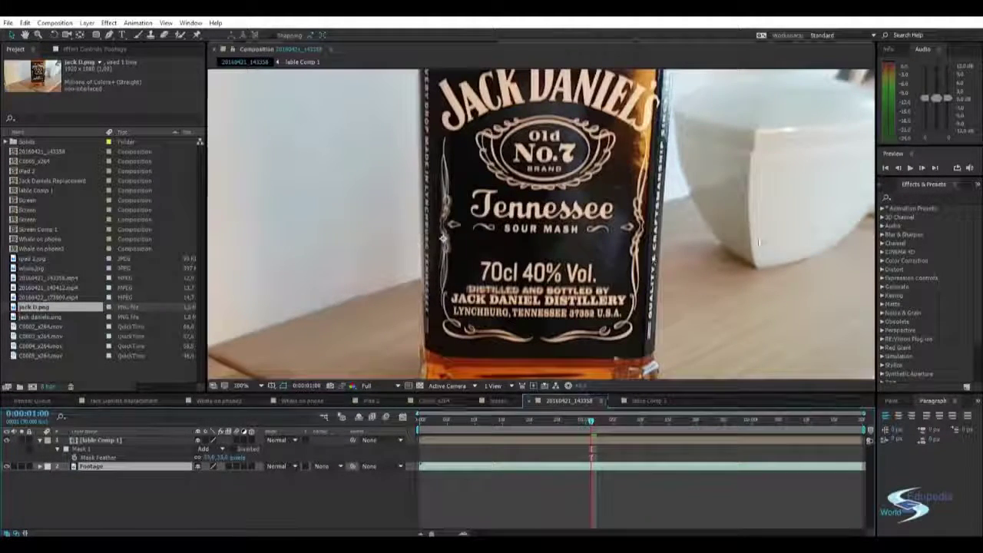
Step: Reduce the feather of Mask 1 on the lable Comp 1 layer and check the whole bottle in the frame
left_click(192, 458)
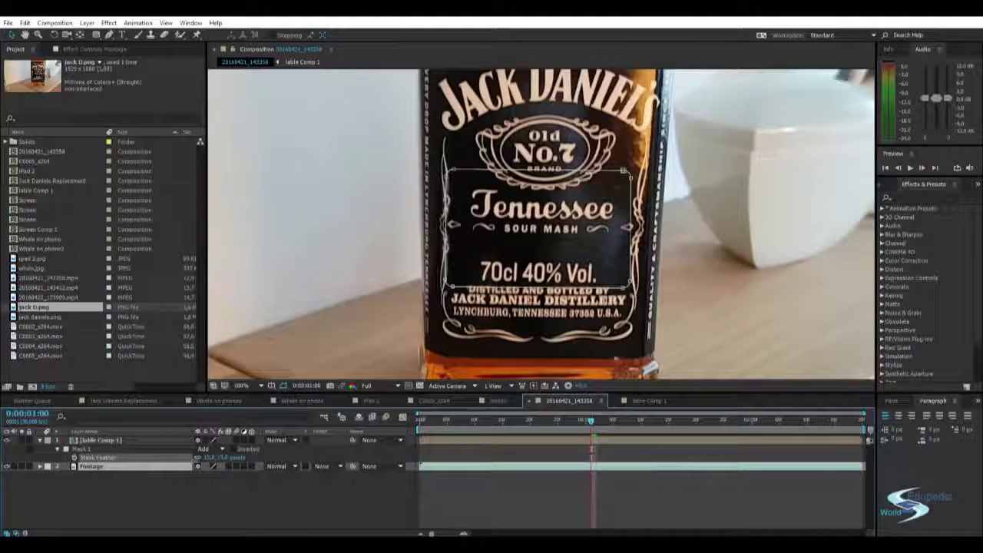
left_click(193, 489)
scroll(491, 274, "down", 1)
left_click_drag(492, 275, 501, 261)
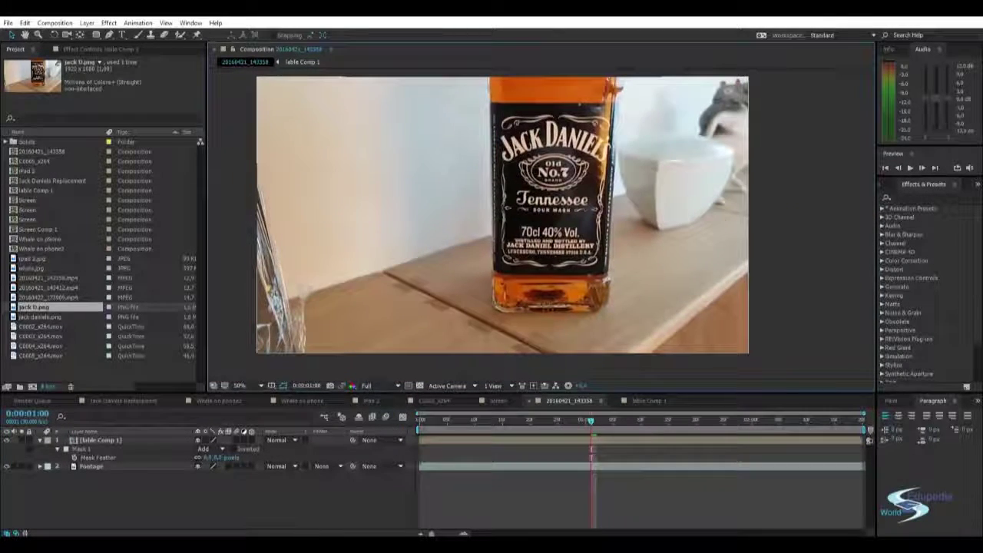
Step: Play back and scrub through 20160421_143358 to check that the replaced label follows the bottle
left_click_drag(772, 222, 767, 235)
key("space")
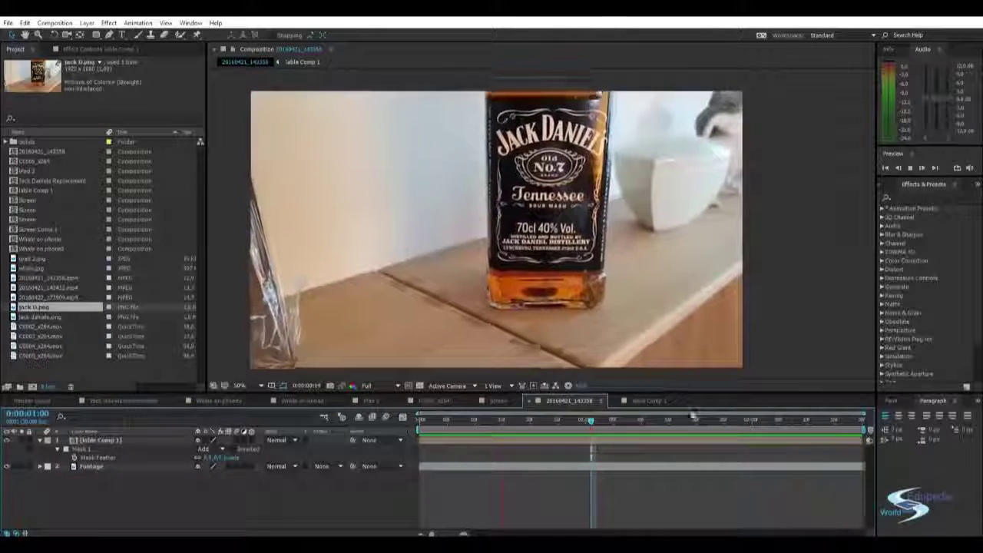
mouse_move(615, 417)
left_mouse_down()
mouse_move(592, 422)
mouse_move(601, 419)
left_mouse_up()
key("space")
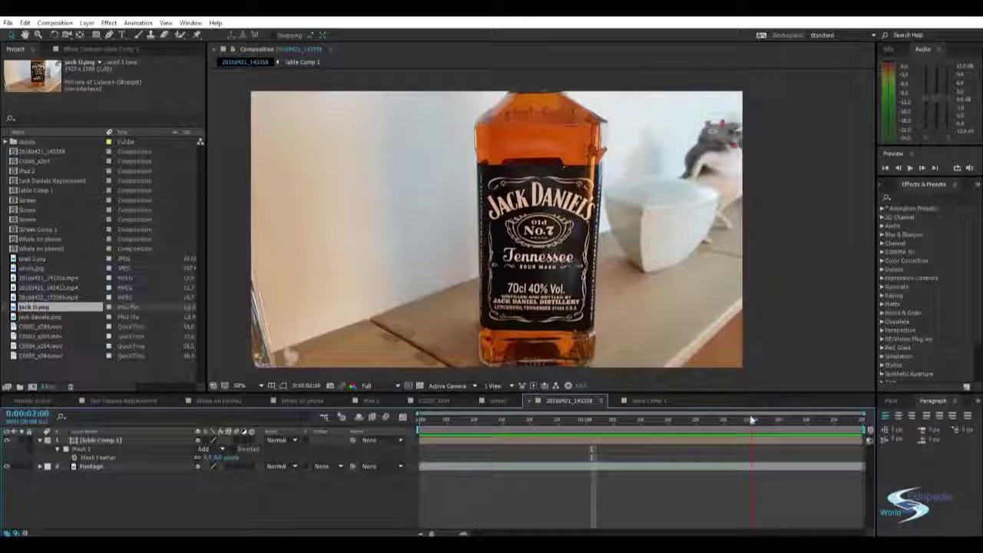
mouse_move(591, 422)
left_mouse_down()
mouse_move(758, 425)
mouse_move(595, 418)
left_mouse_up()
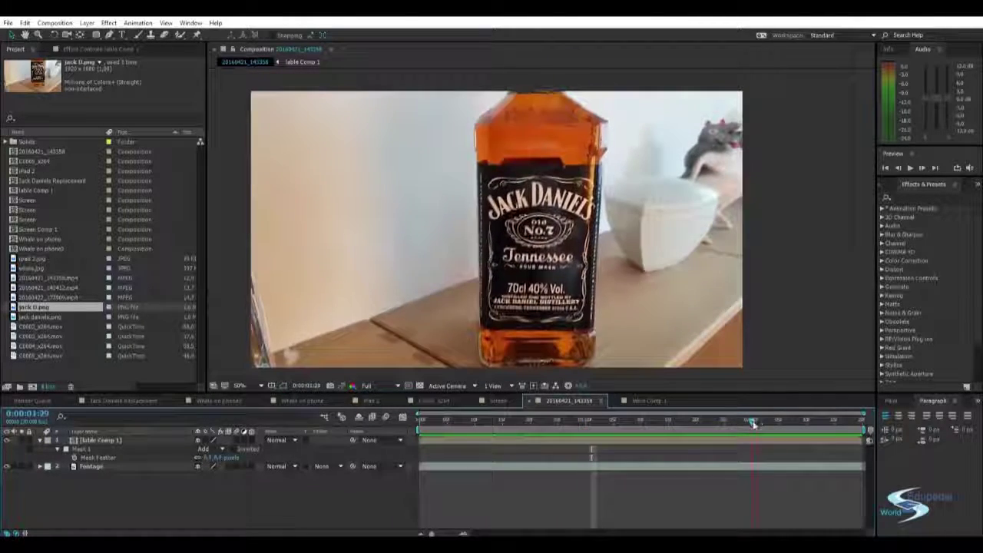
Step: Compare the label with and without the lable Comp 1 layer at 0:00:01:12, leaving the layer visible
mouse_move(672, 423)
left_mouse_down()
mouse_move(683, 419)
mouse_move(658, 420)
left_mouse_up()
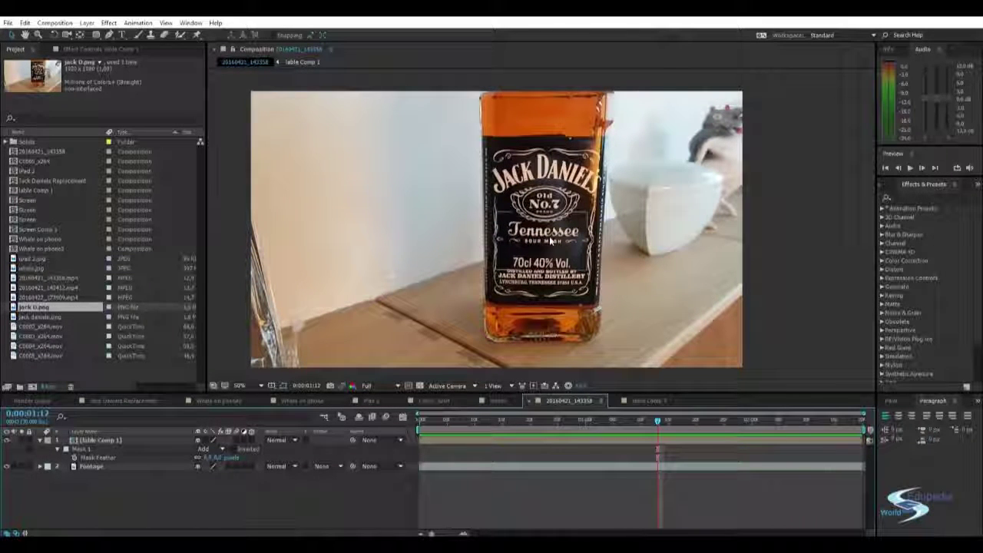
left_click(7, 440)
left_click(8, 442)
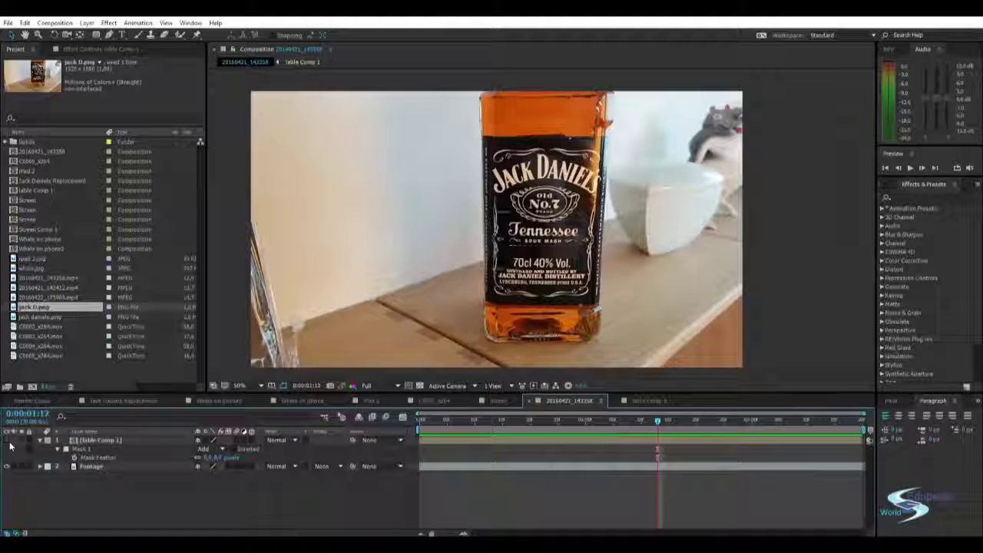
left_click(8, 441)
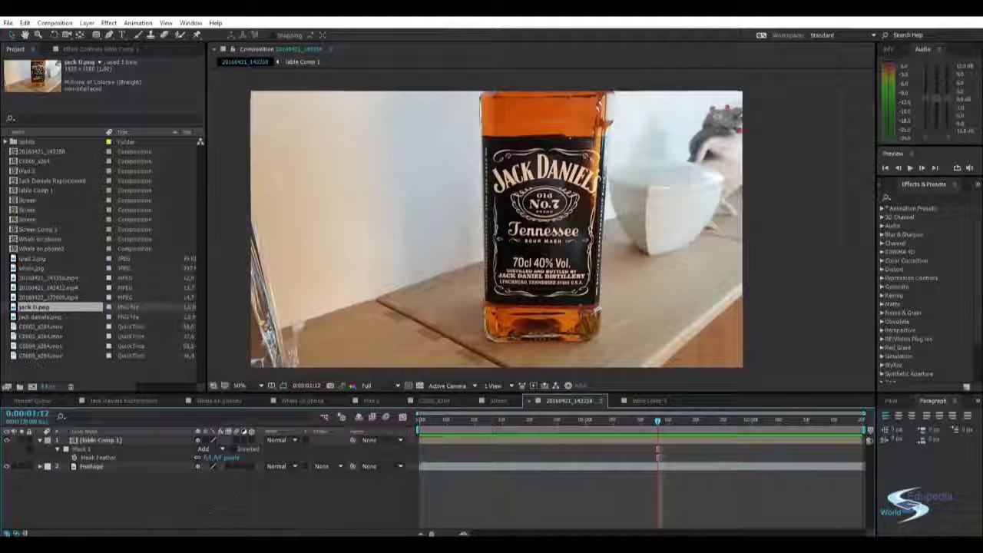